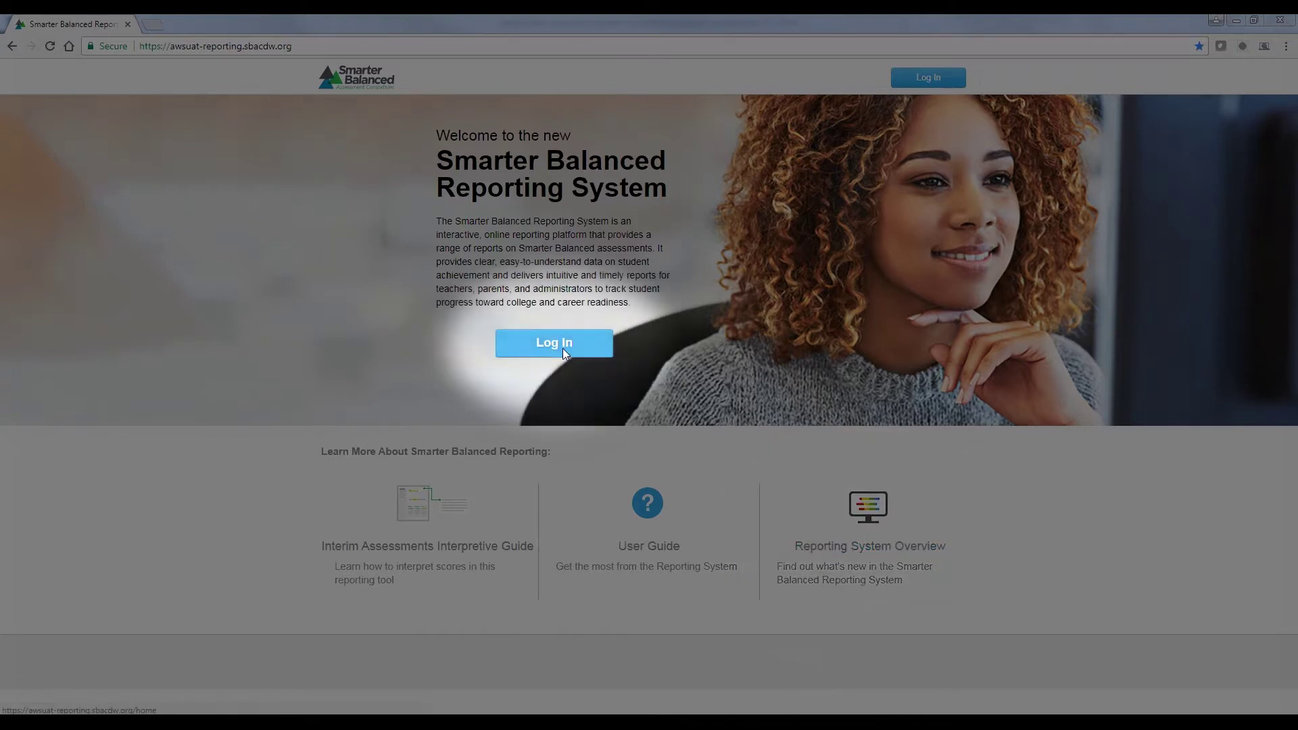
- Log in with the saved teacher username and password
left_click(563, 349)
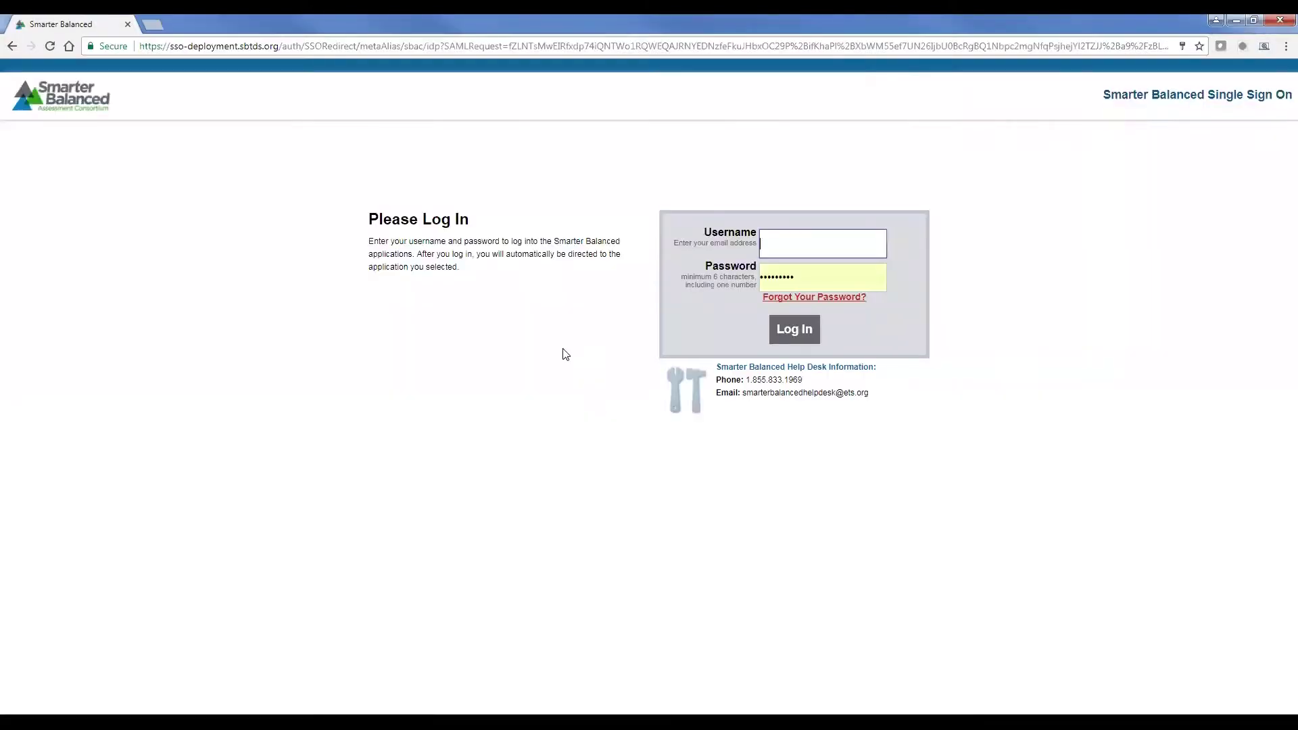
left_click(772, 239)
type("t")
key("Down")
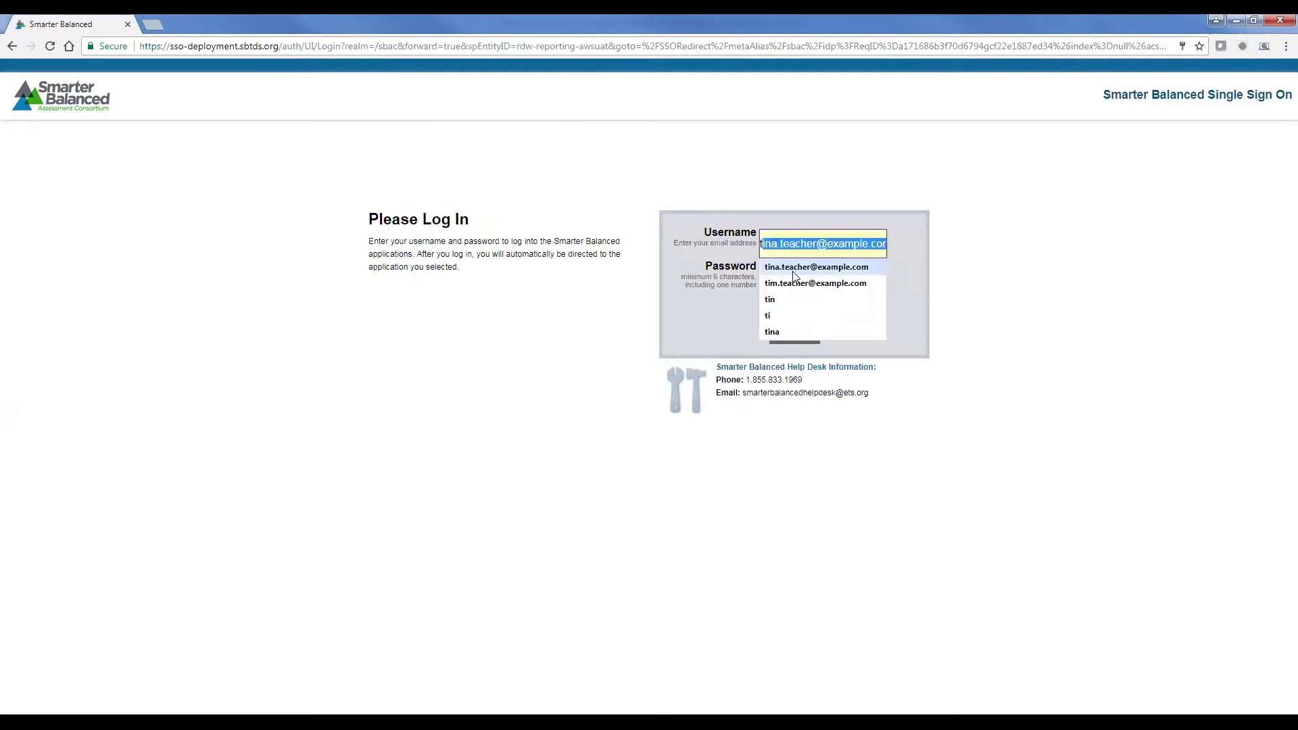
key("Return")
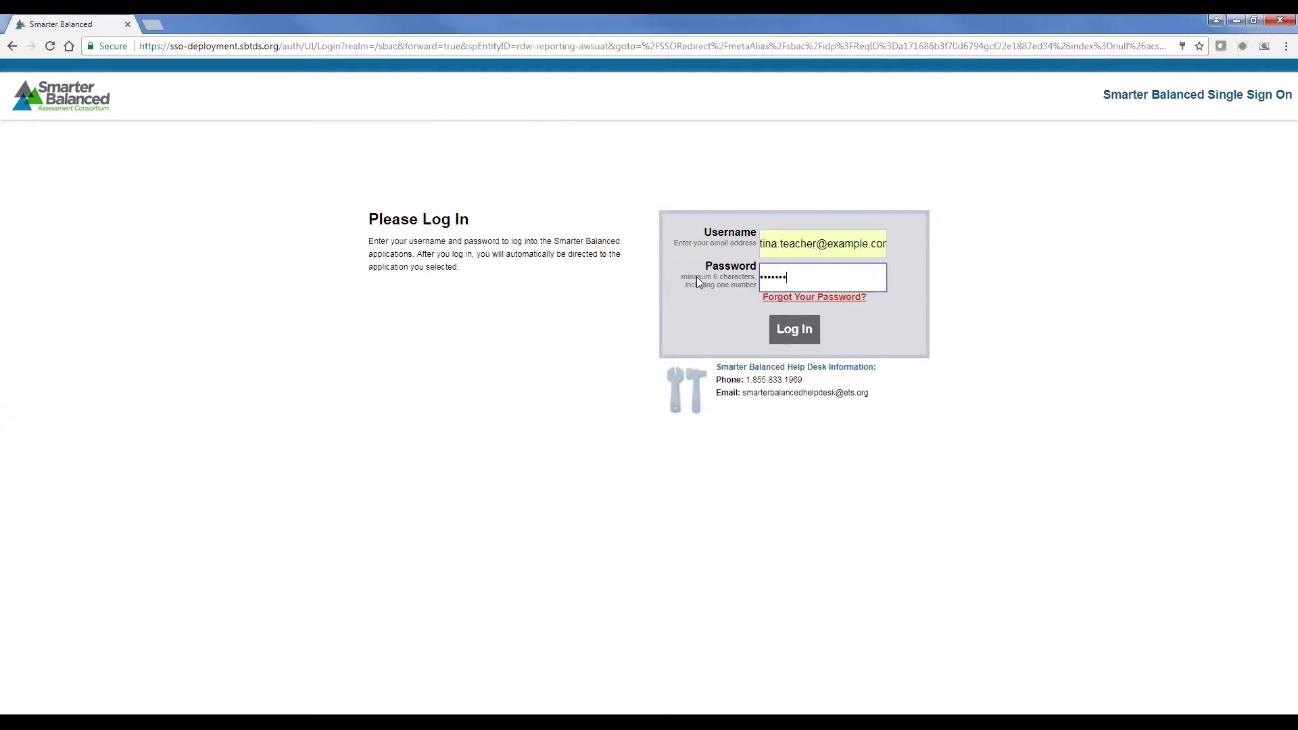
key("Return")
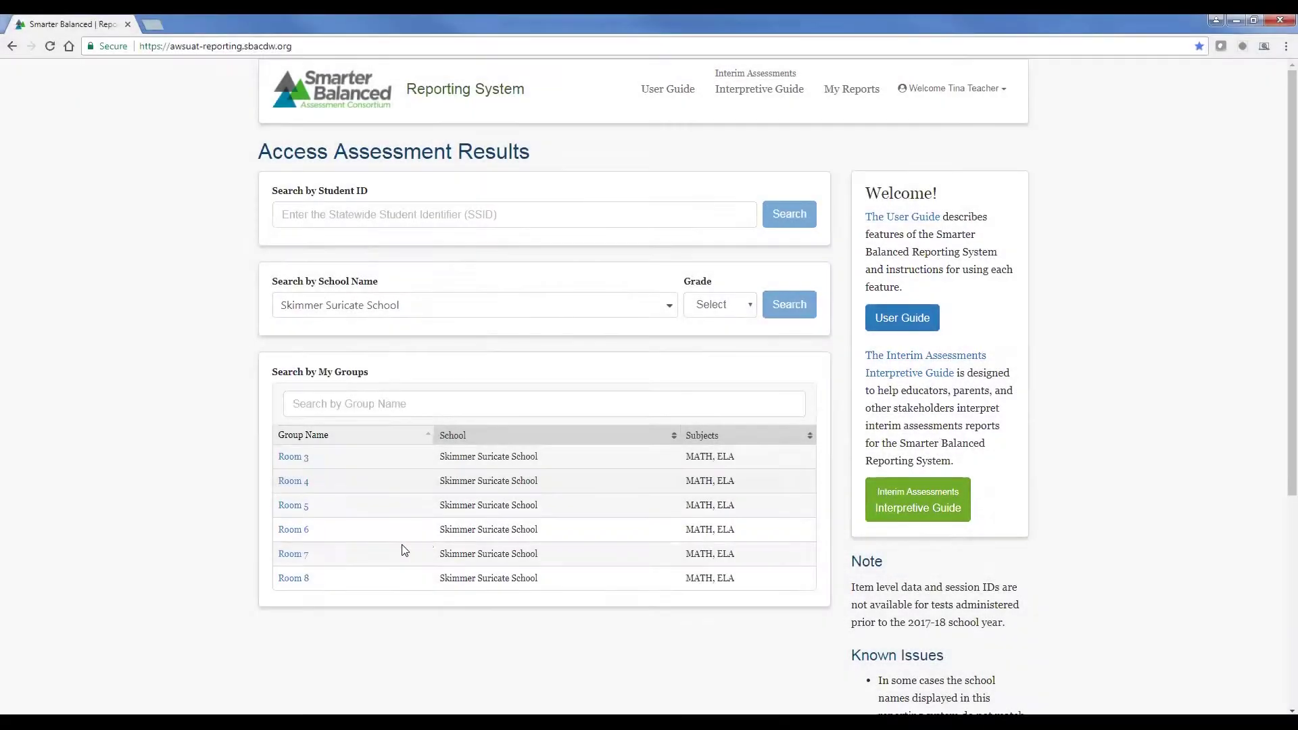
- Open the Room 7 group's results from Search by My Groups
left_click(292, 554)
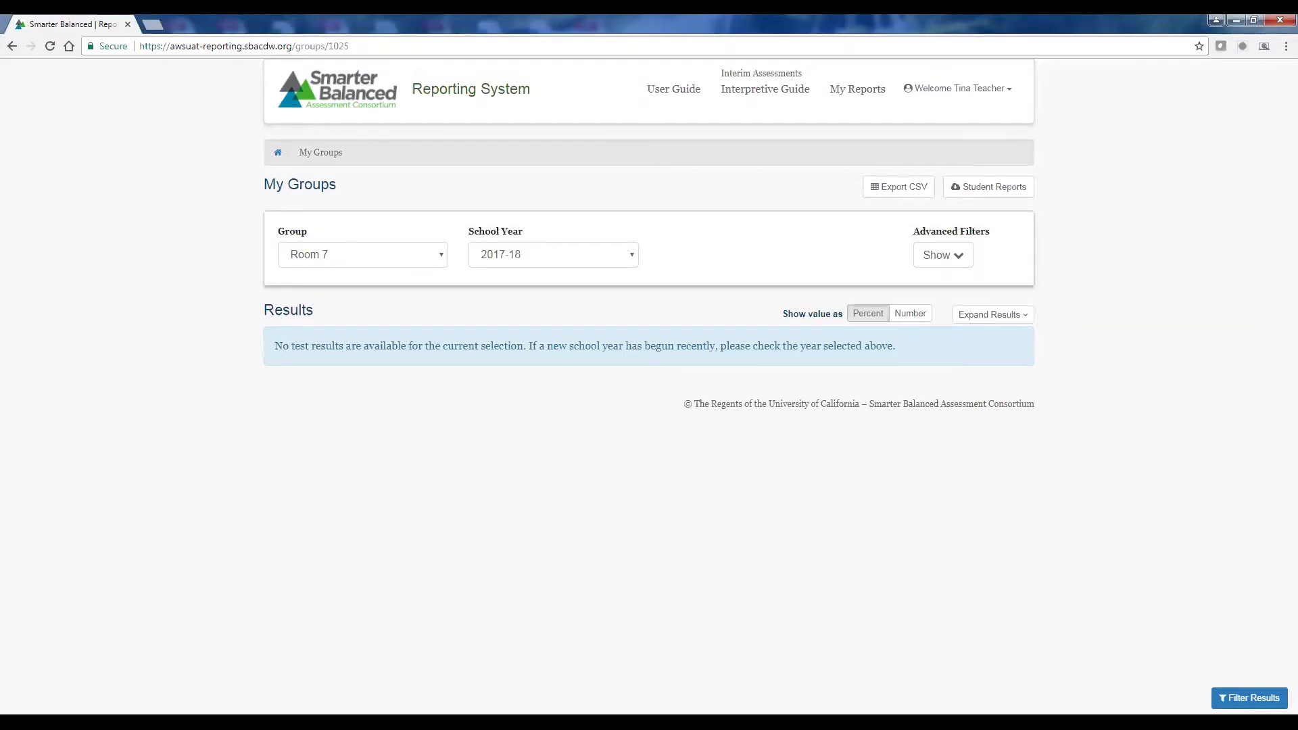
- Switch the School Year to 2016-17
left_click(632, 255)
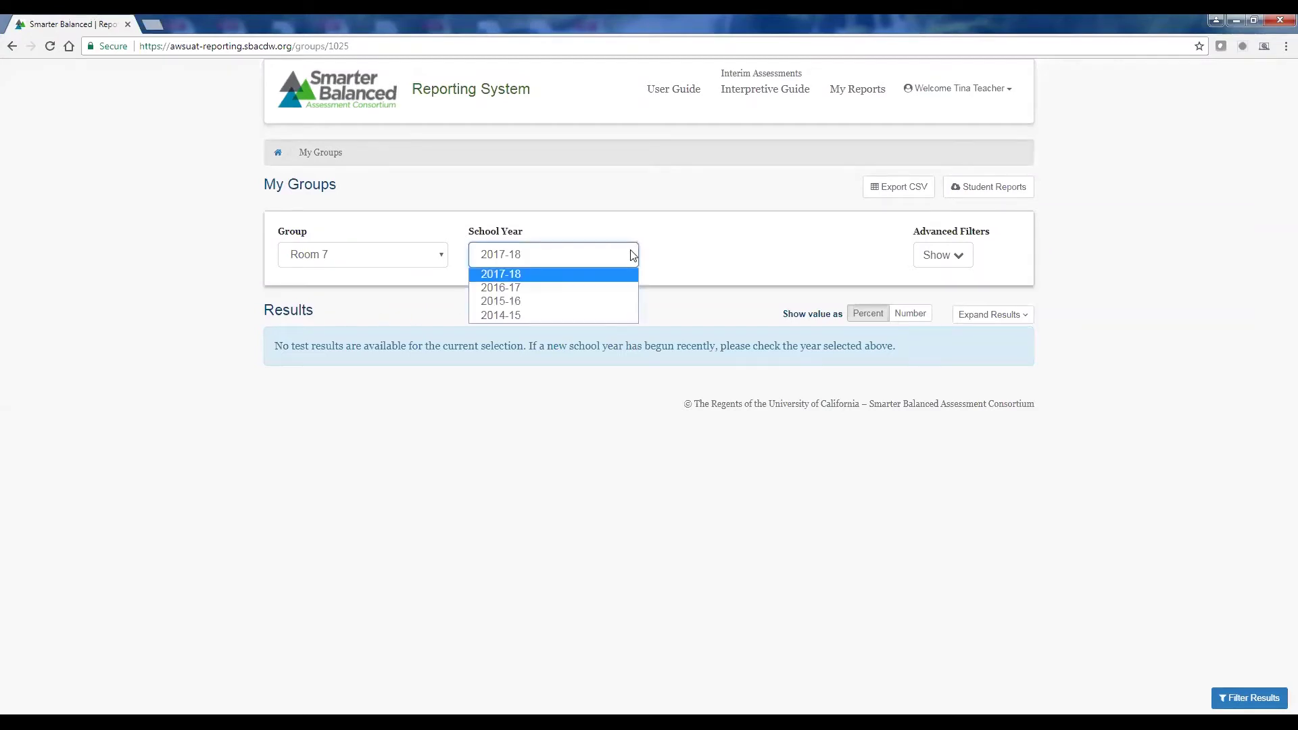
left_click(549, 288)
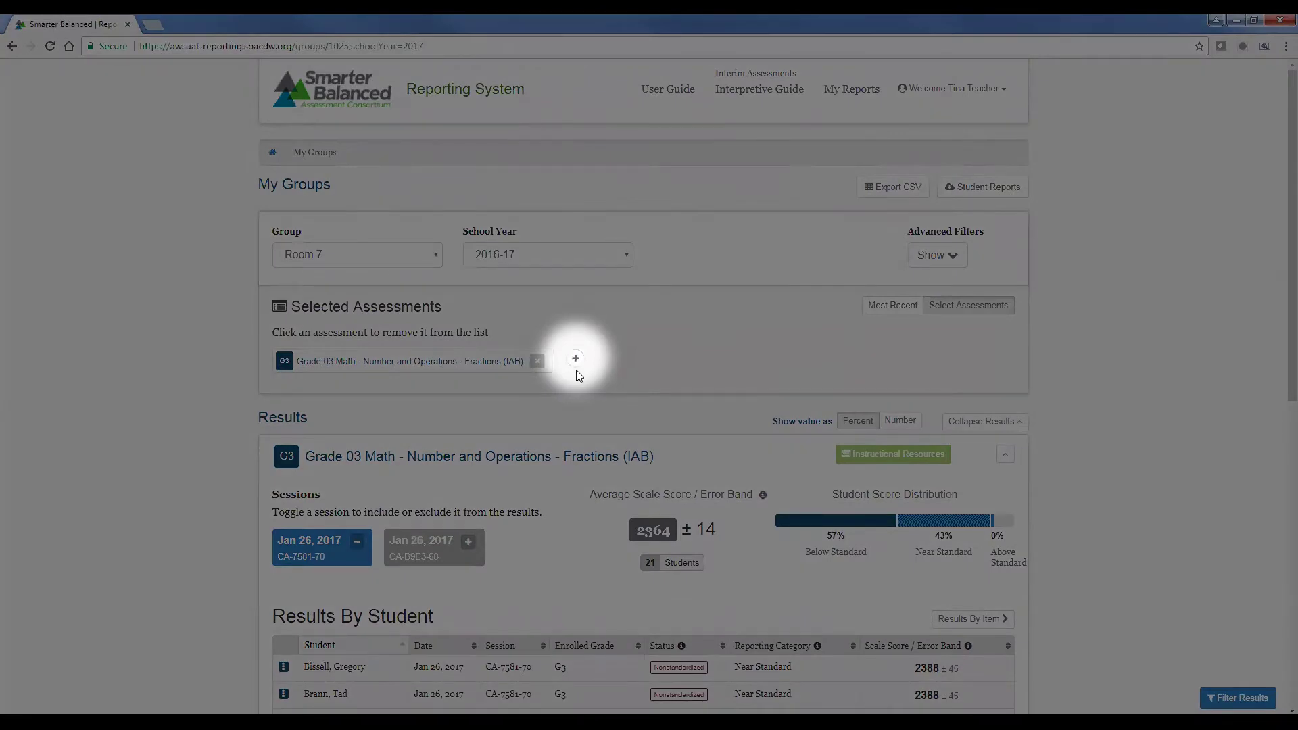
- Select the Grade 03 ELA ICA and Order Form assessments, and collapse the results
left_click(970, 305)
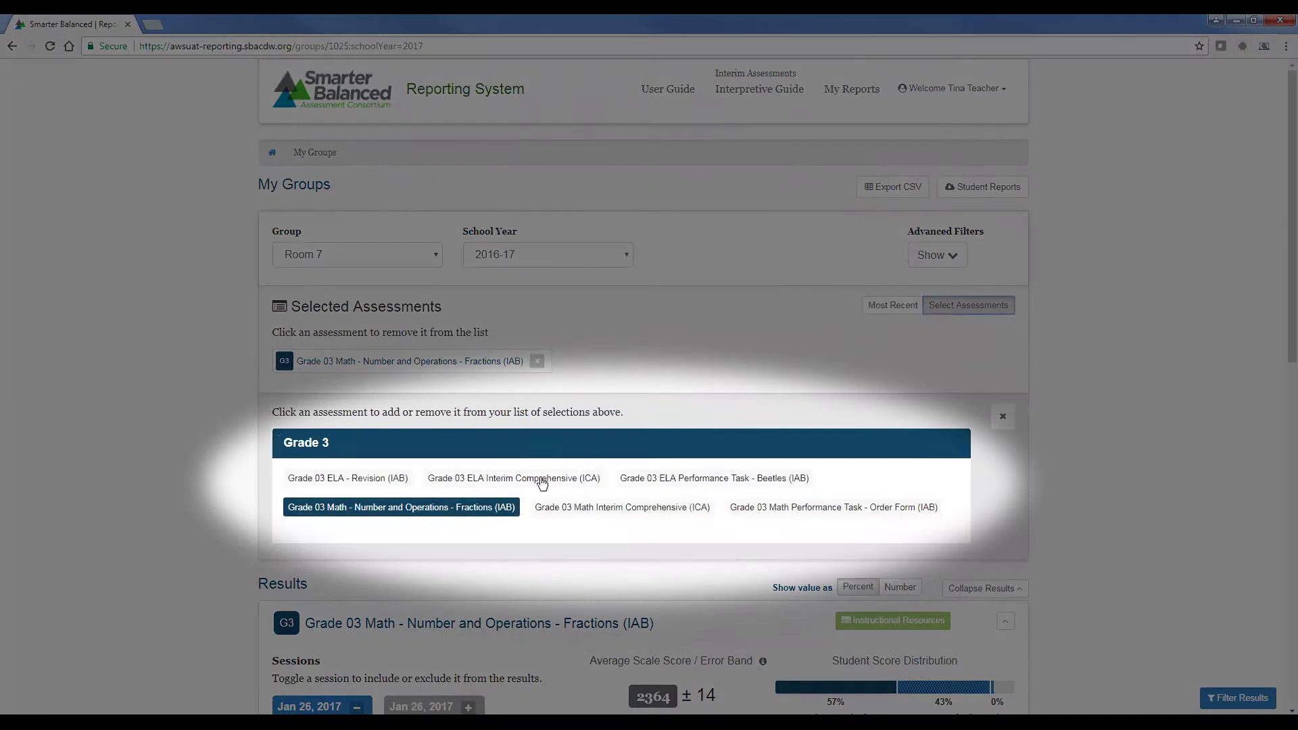
left_click(543, 480)
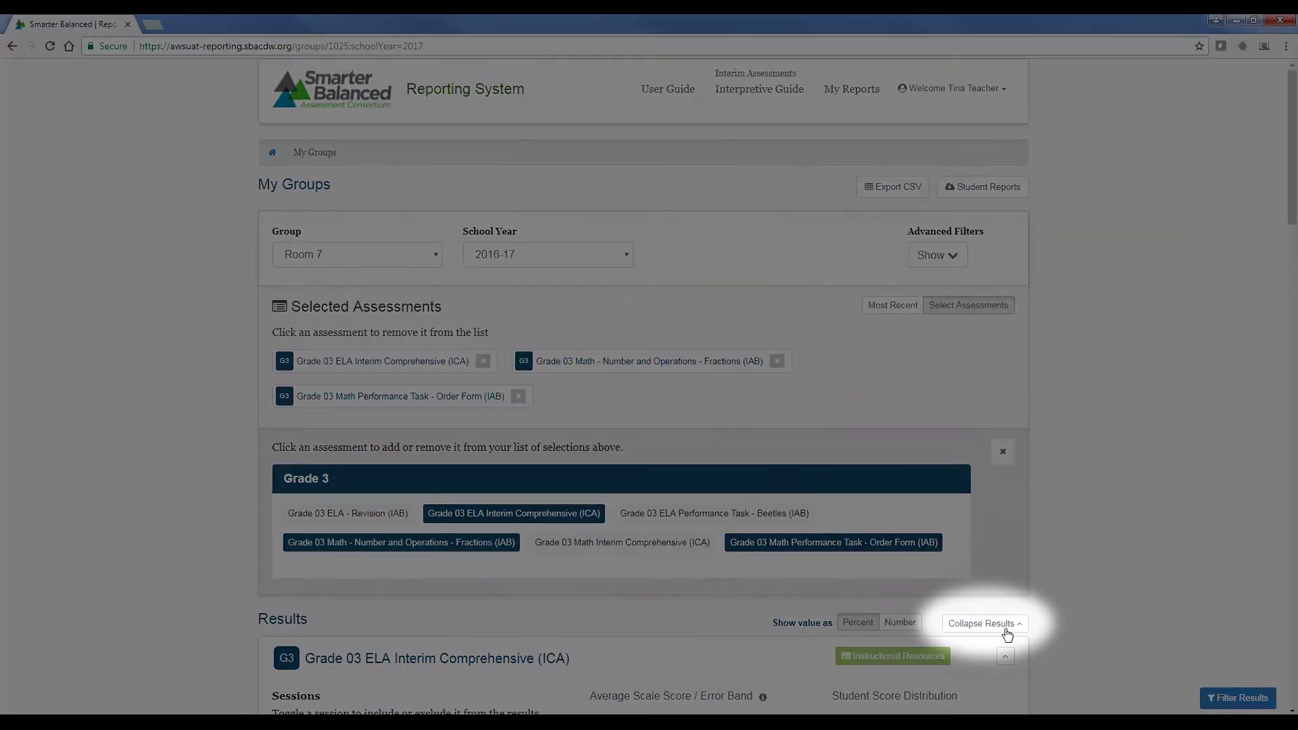
left_click(984, 623)
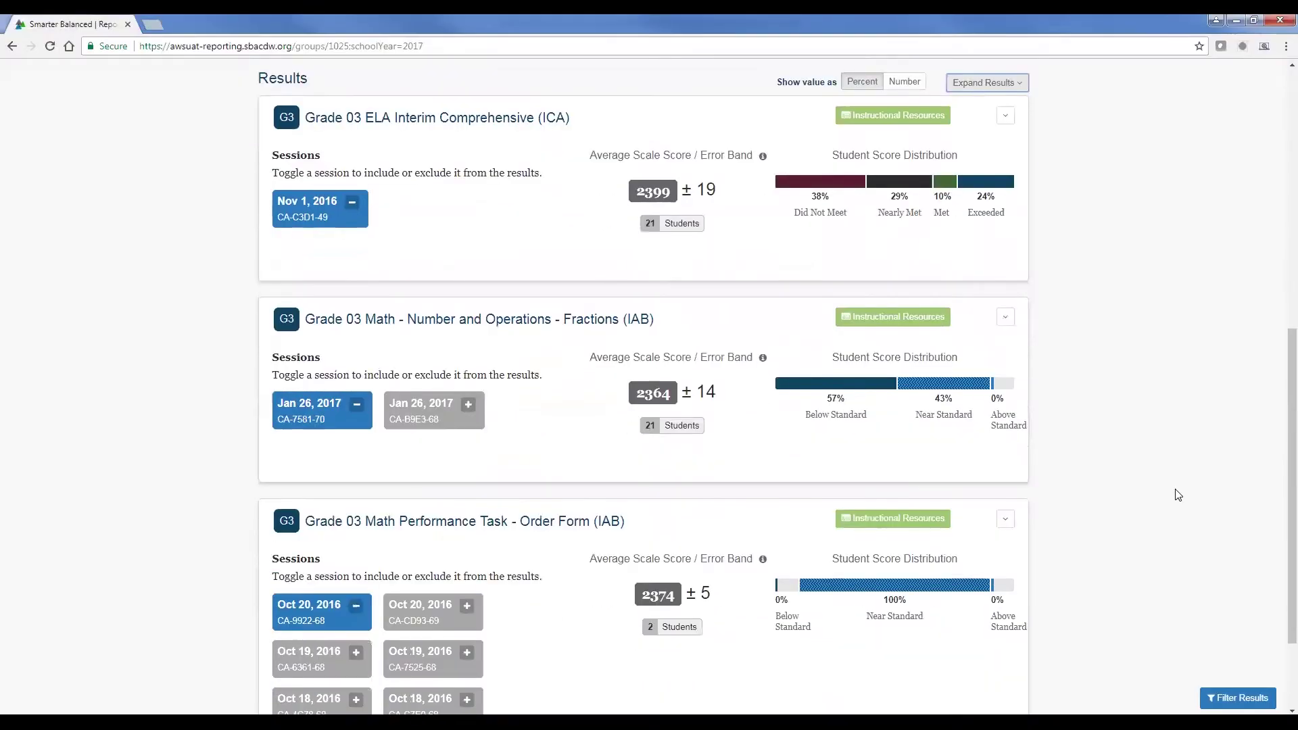
scroll(1178, 495, "up", 5)
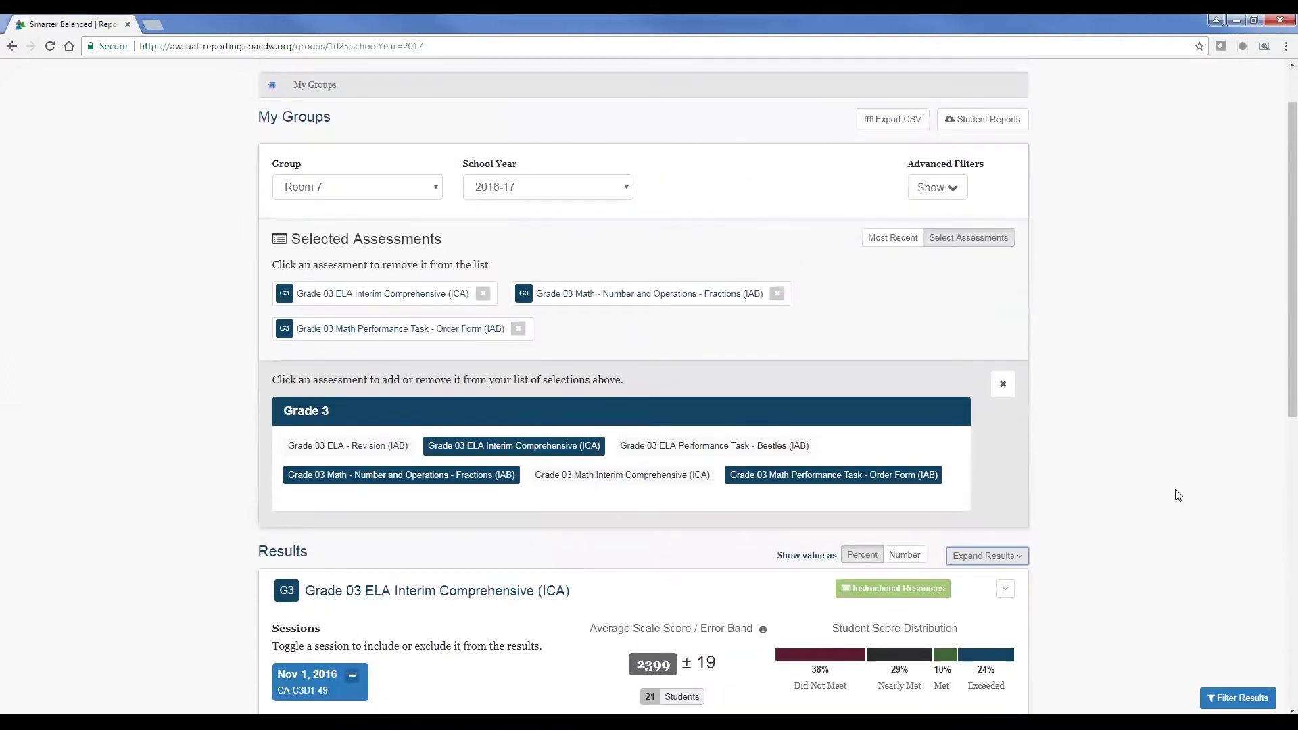
scroll(1177, 495, "up", 2)
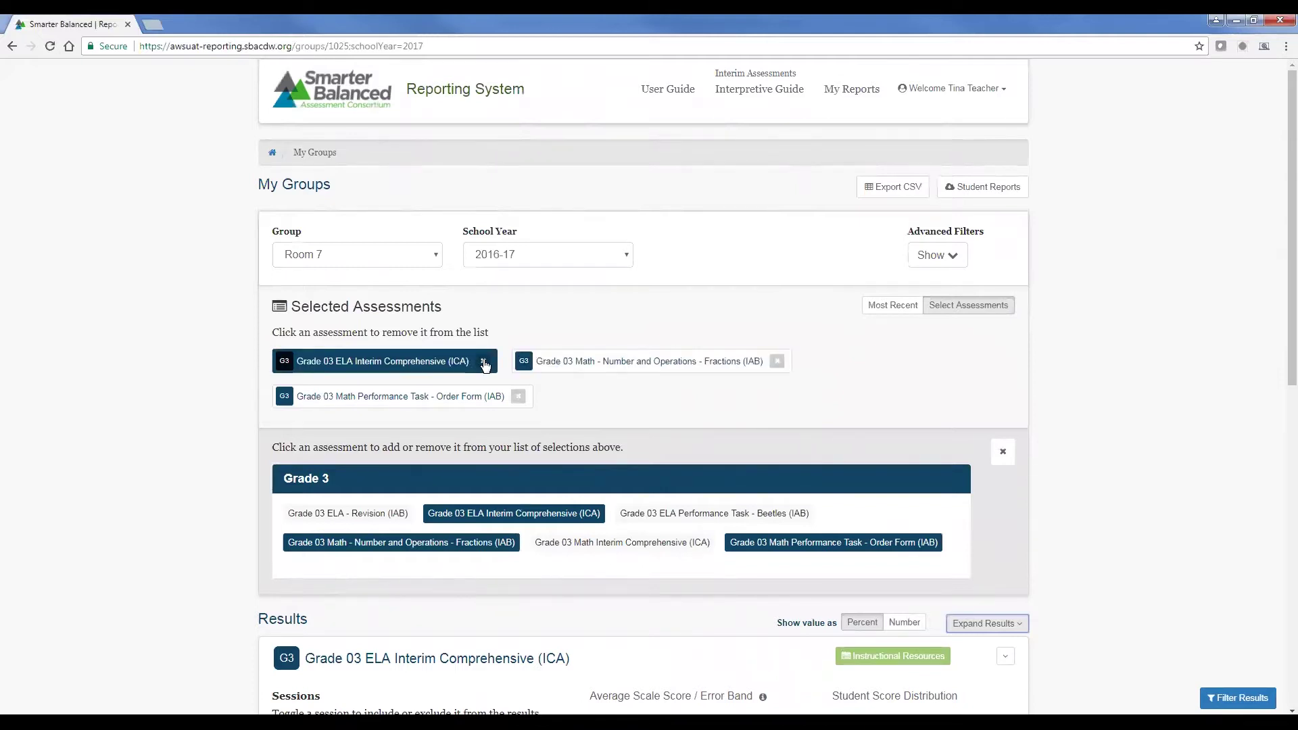
- Drop the ELA ICA and Order Form assessments and include the second Jan 26, 2017 session
left_click(483, 363)
left_click(812, 361)
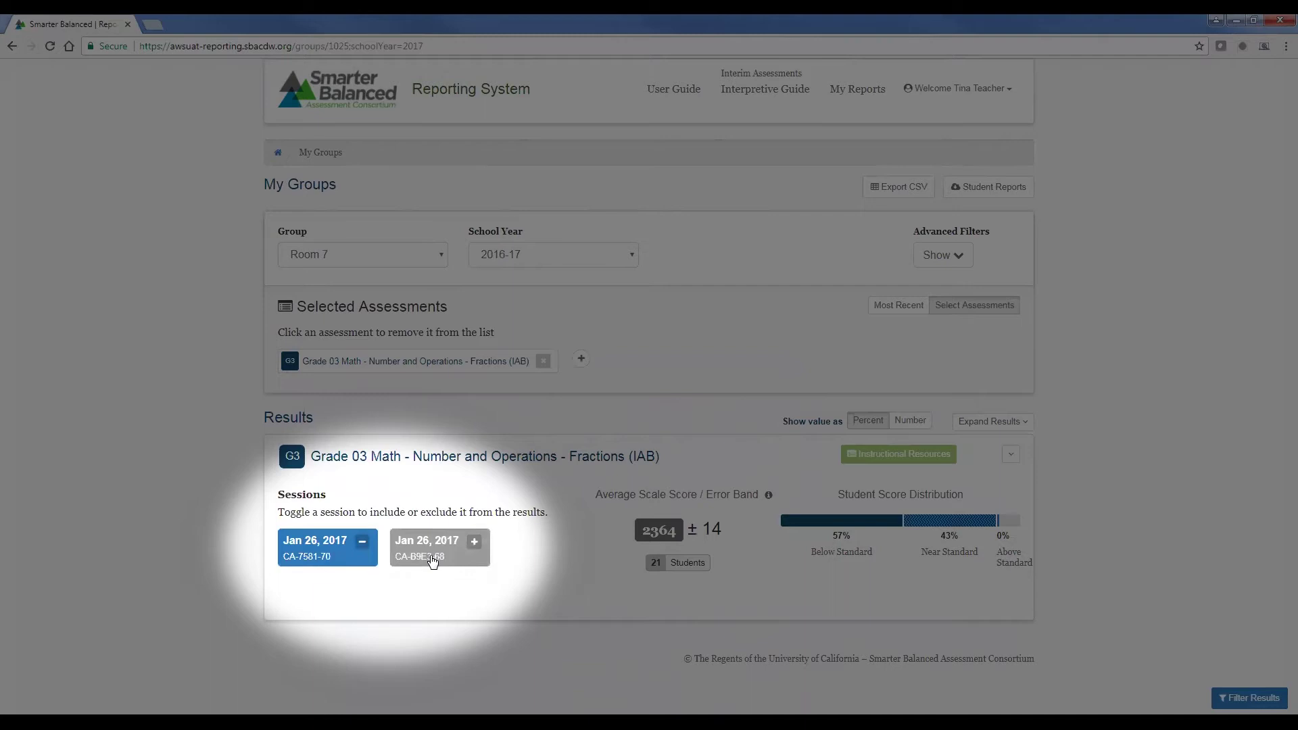
left_click(432, 560)
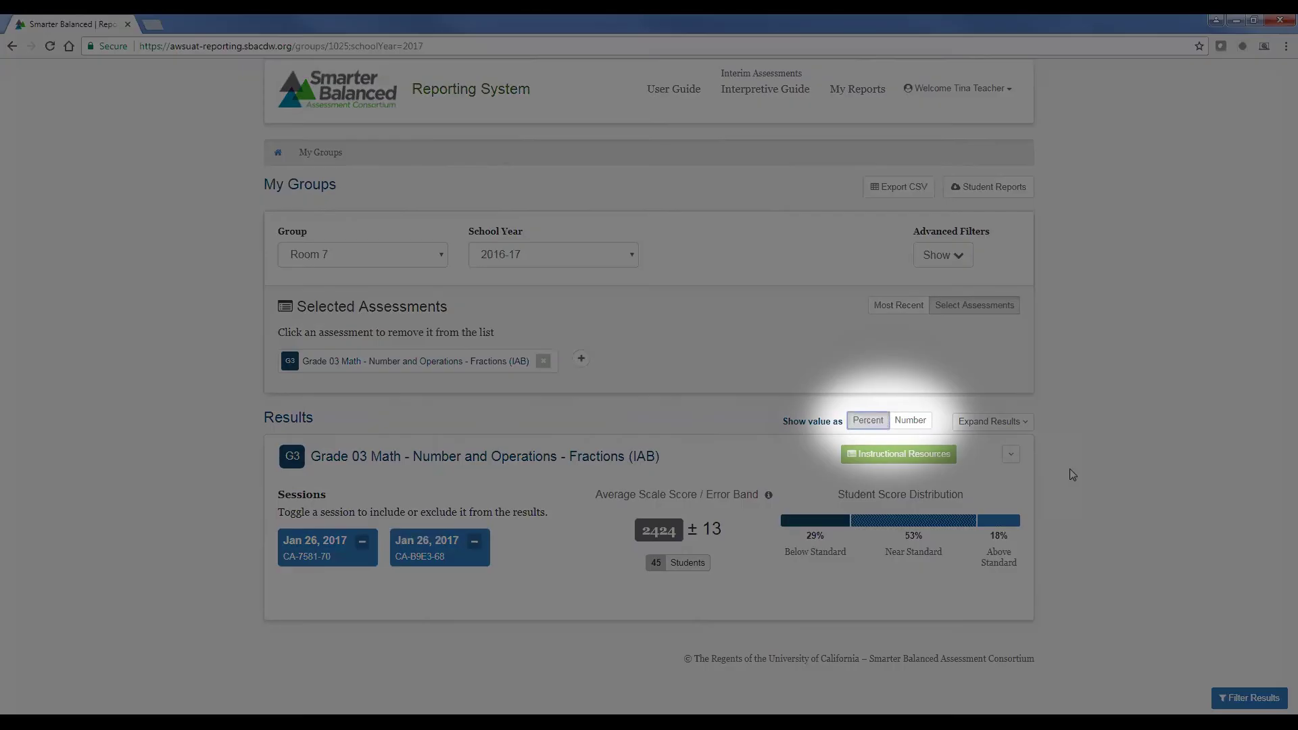
left_click(911, 422)
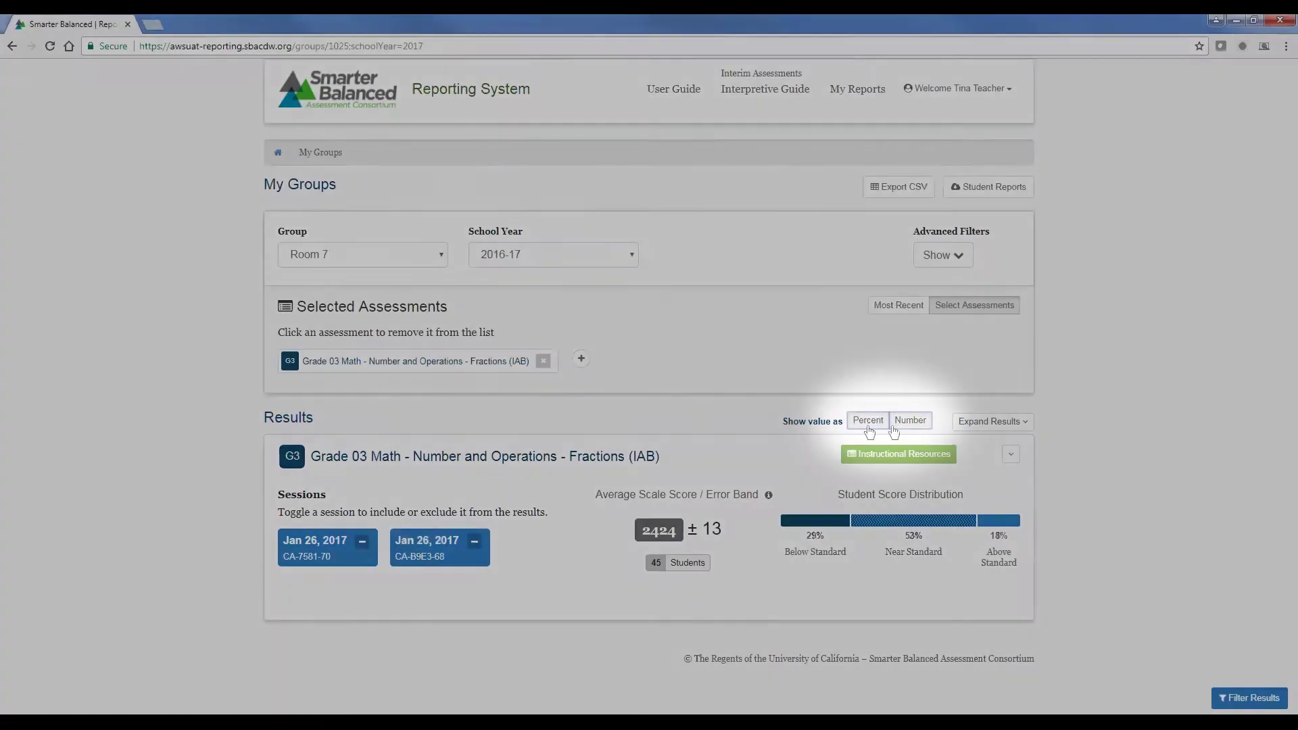
left_click(869, 421)
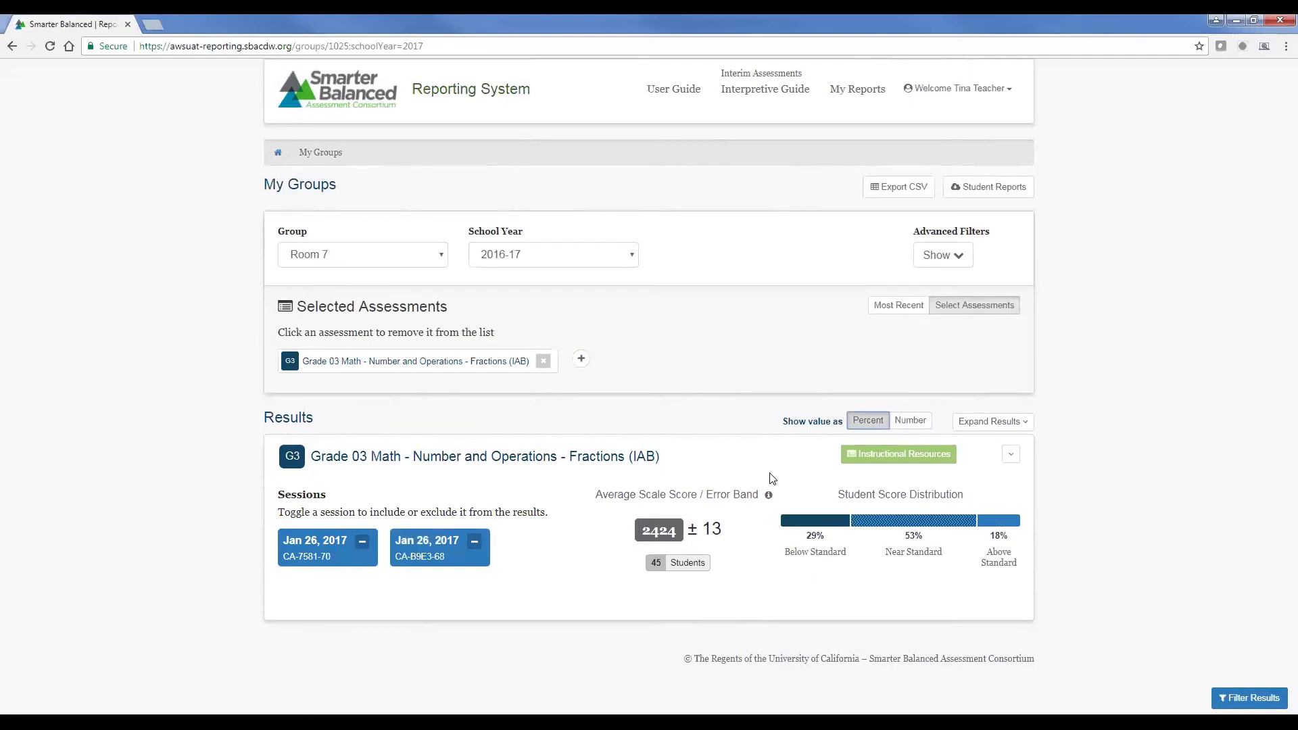
left_click(769, 496)
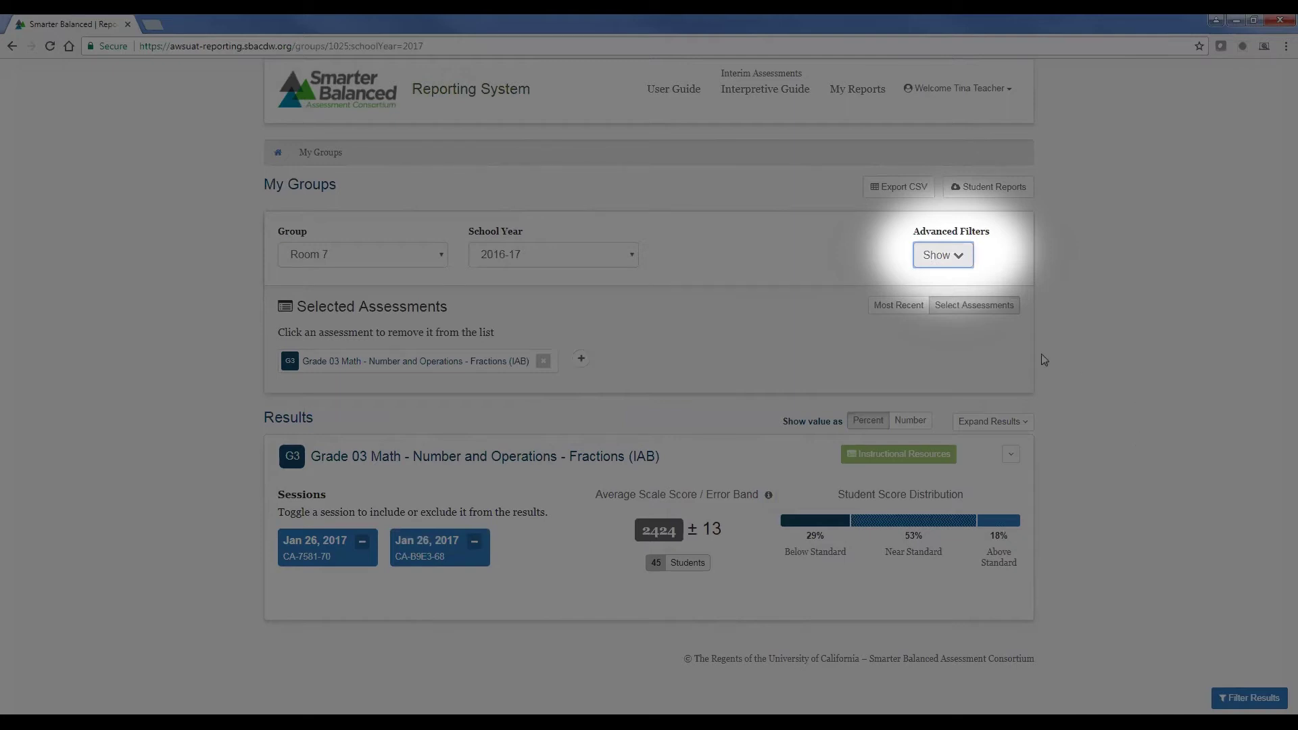
- Filter to female Hispanic/Latino students, then reset gender and race/ethnicity to All
left_click(944, 255)
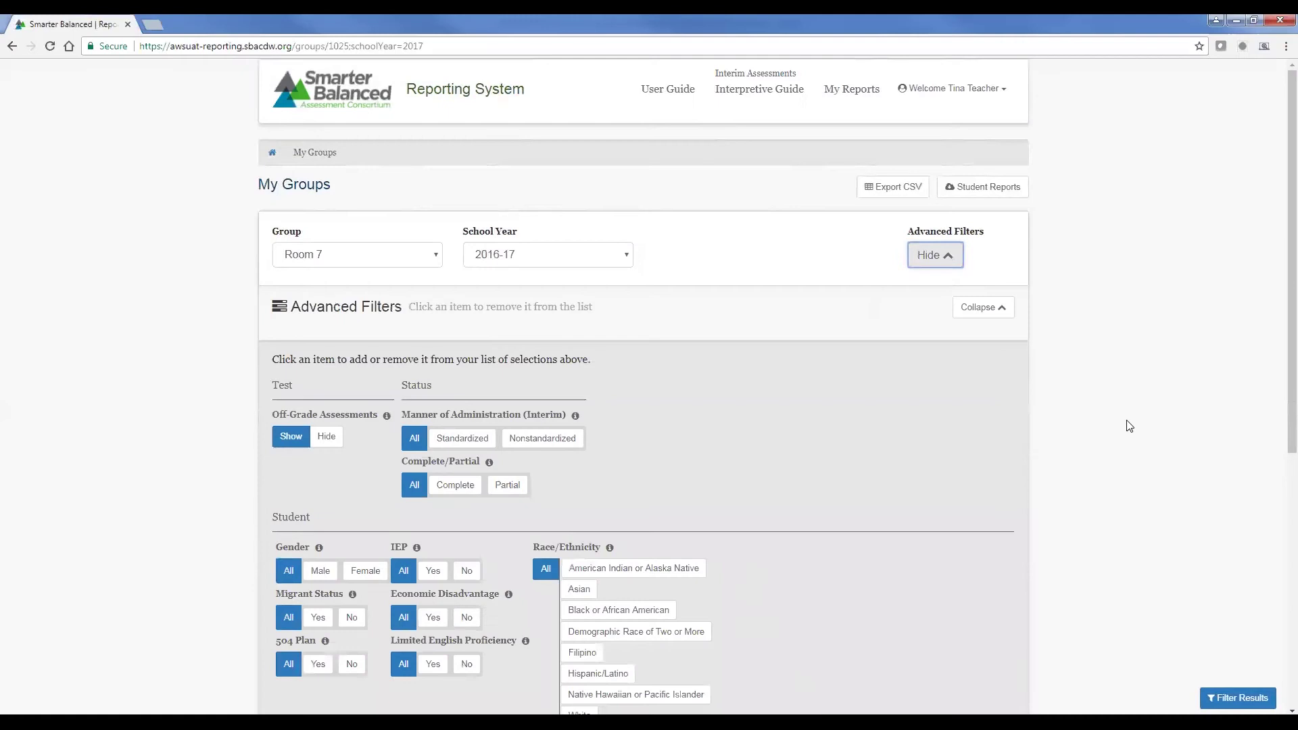
scroll(1127, 426, "down", 3)
scroll(1125, 426, "down", 3)
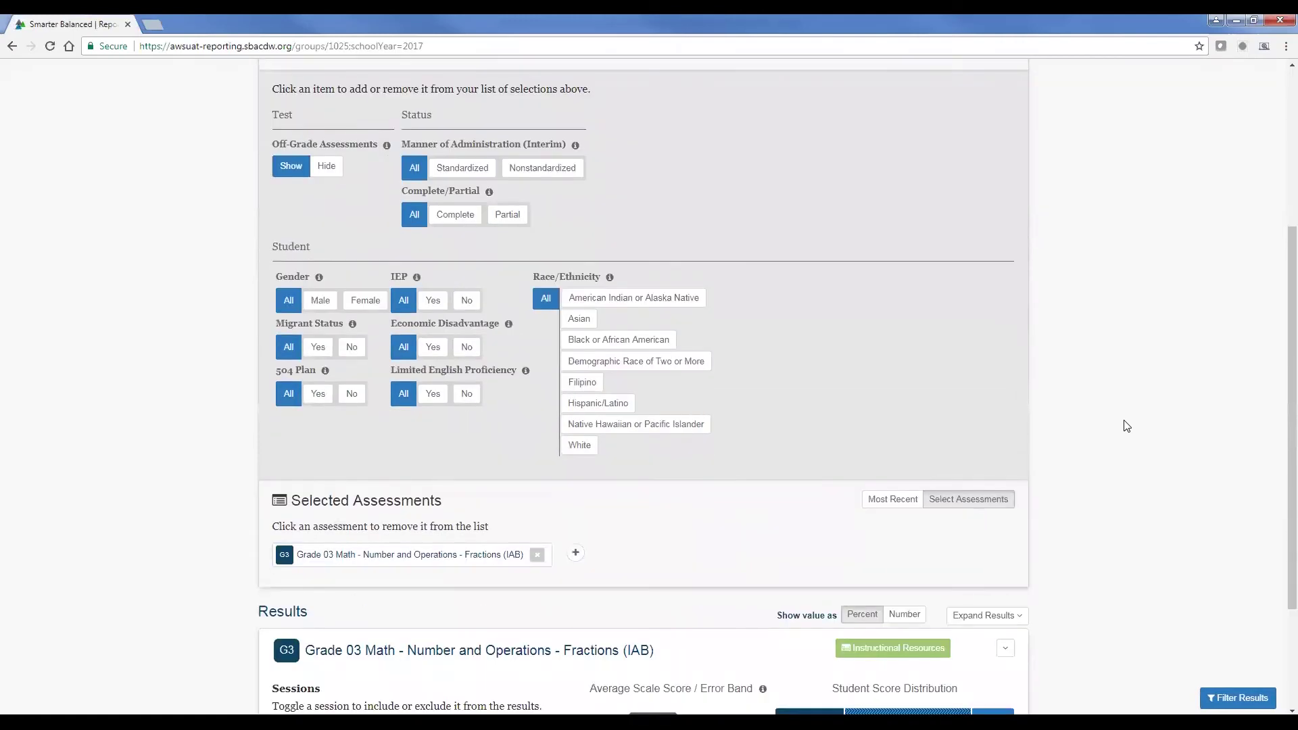
scroll(1125, 426, "down", 3)
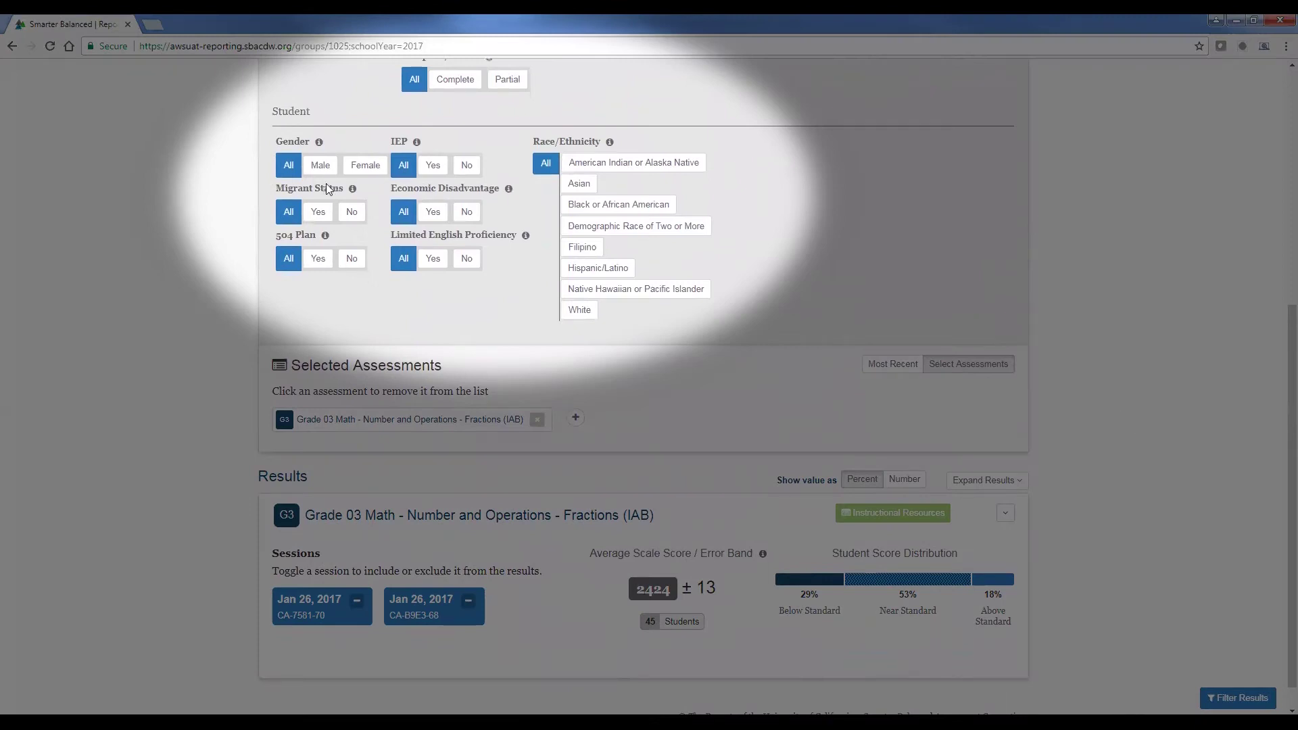
left_click(365, 165)
left_click(598, 267)
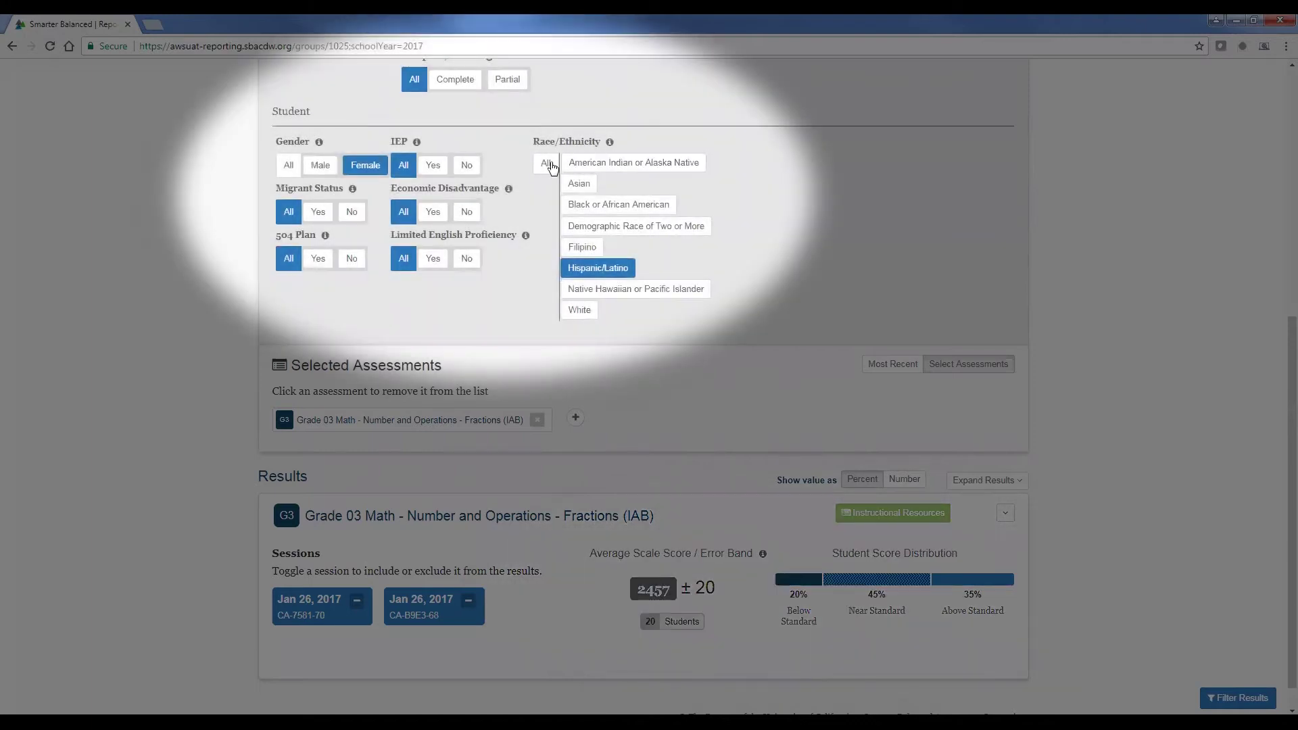
left_click(545, 163)
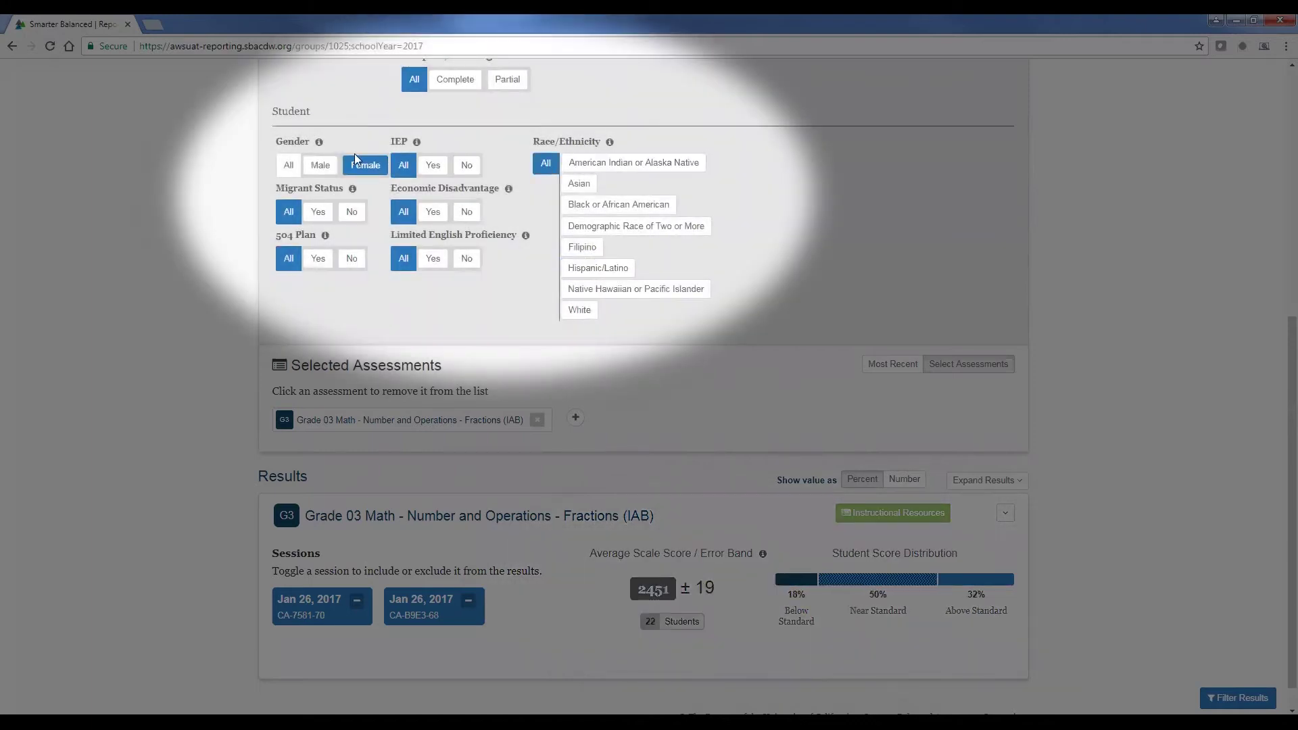
left_click(291, 166)
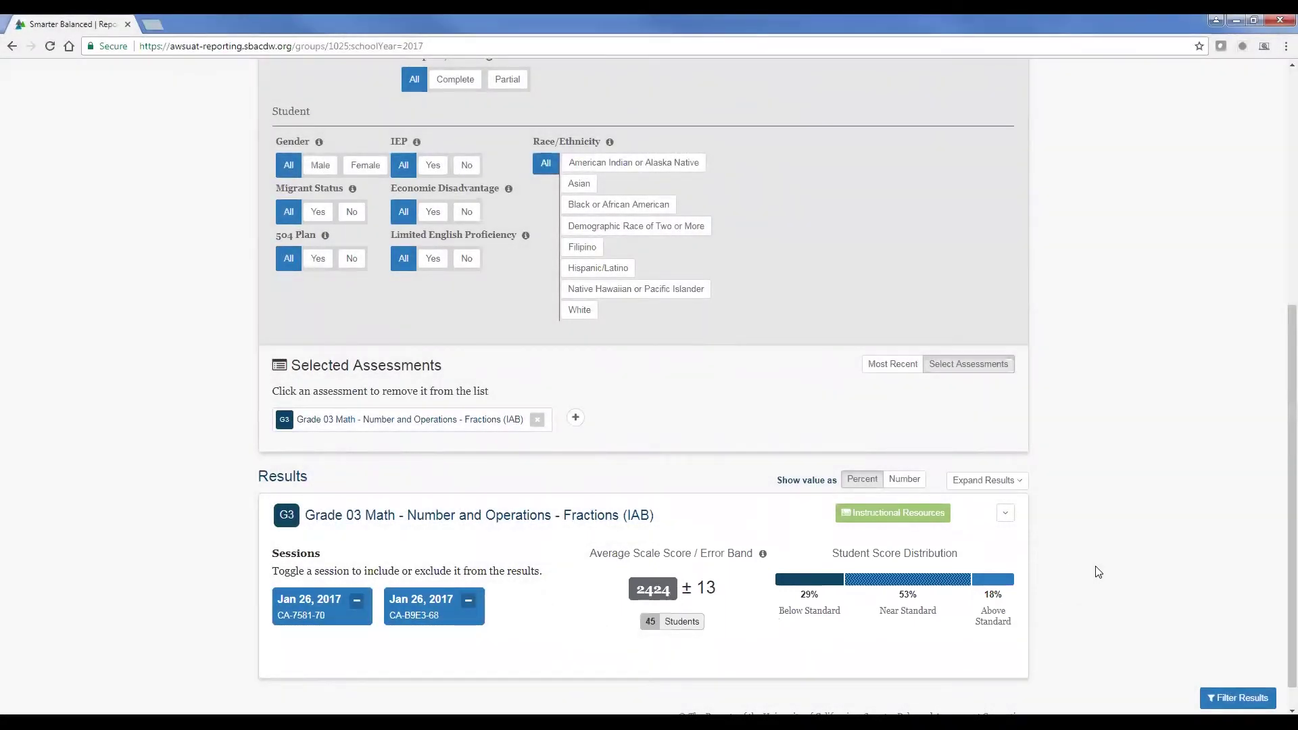
scroll(1018, 214, "up", 3)
scroll(1018, 184, "up", 3)
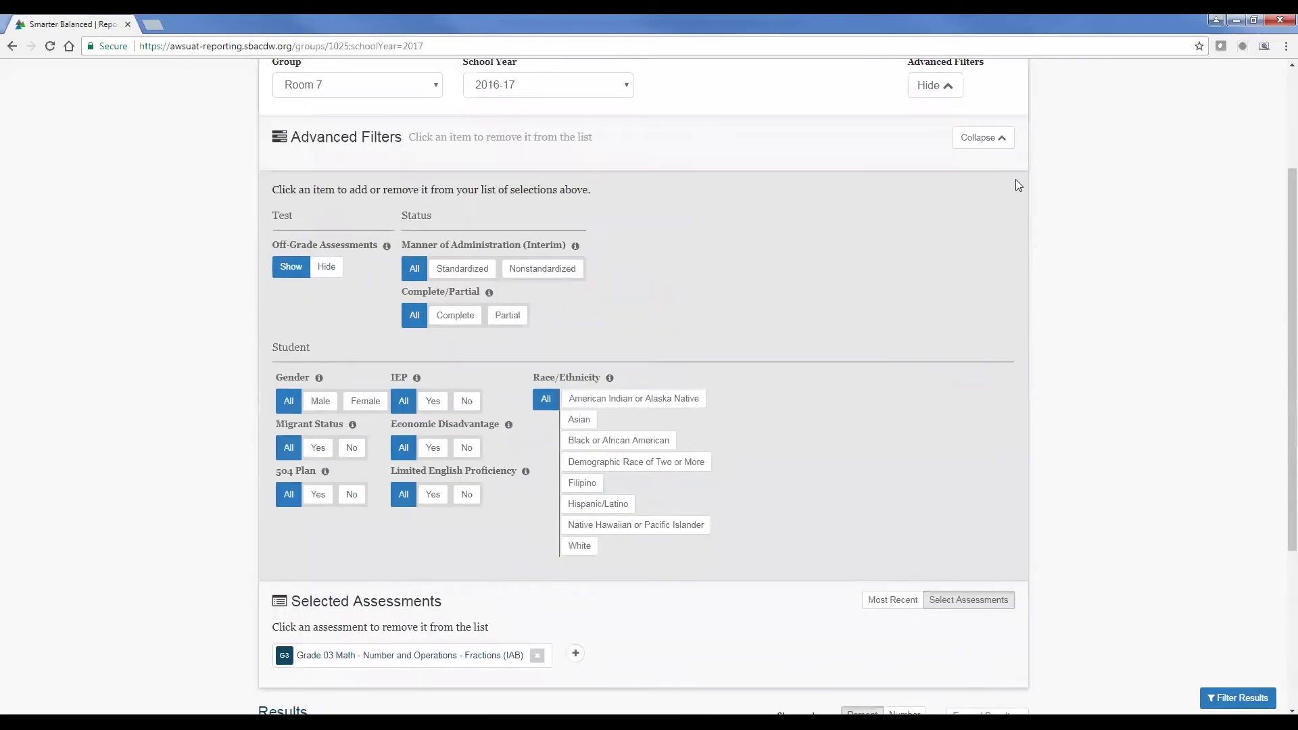
scroll(1016, 180, "up", 1)
- Hide the advanced filters and expand the Fractions IAB Results By Student table
left_click(984, 173)
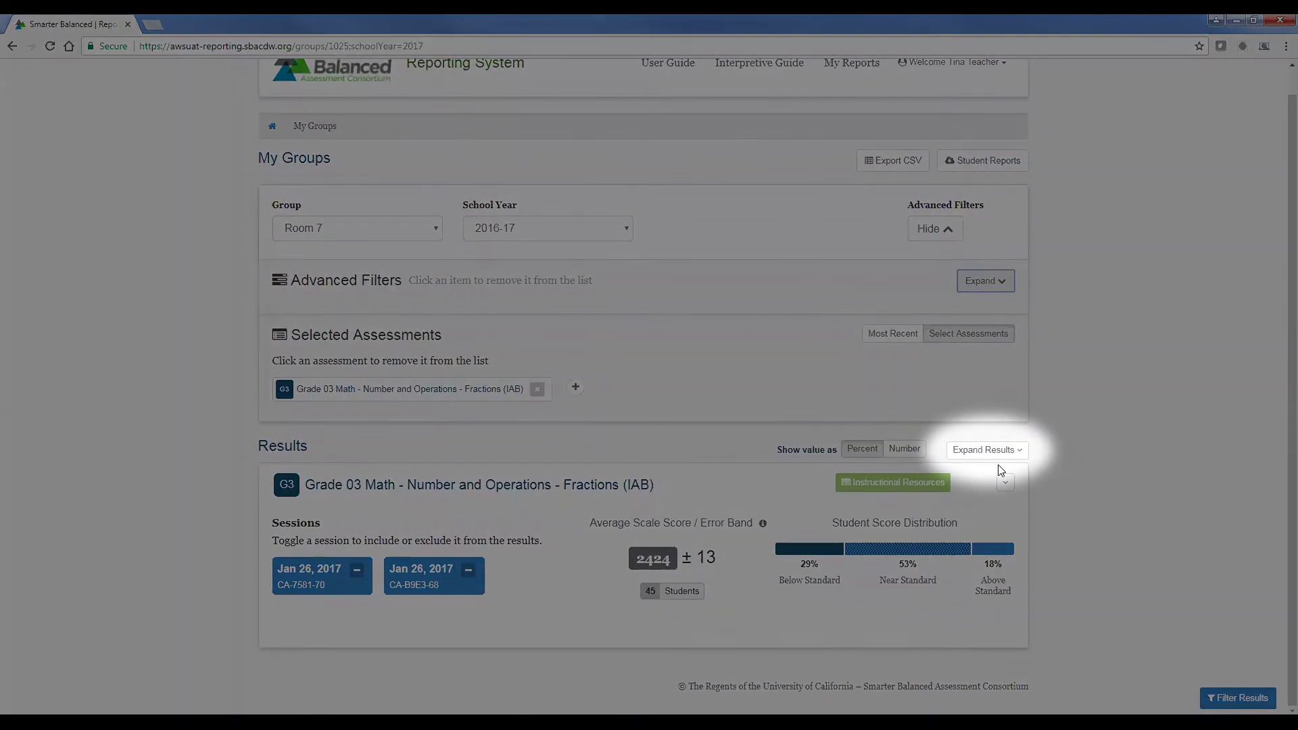
left_click(987, 449)
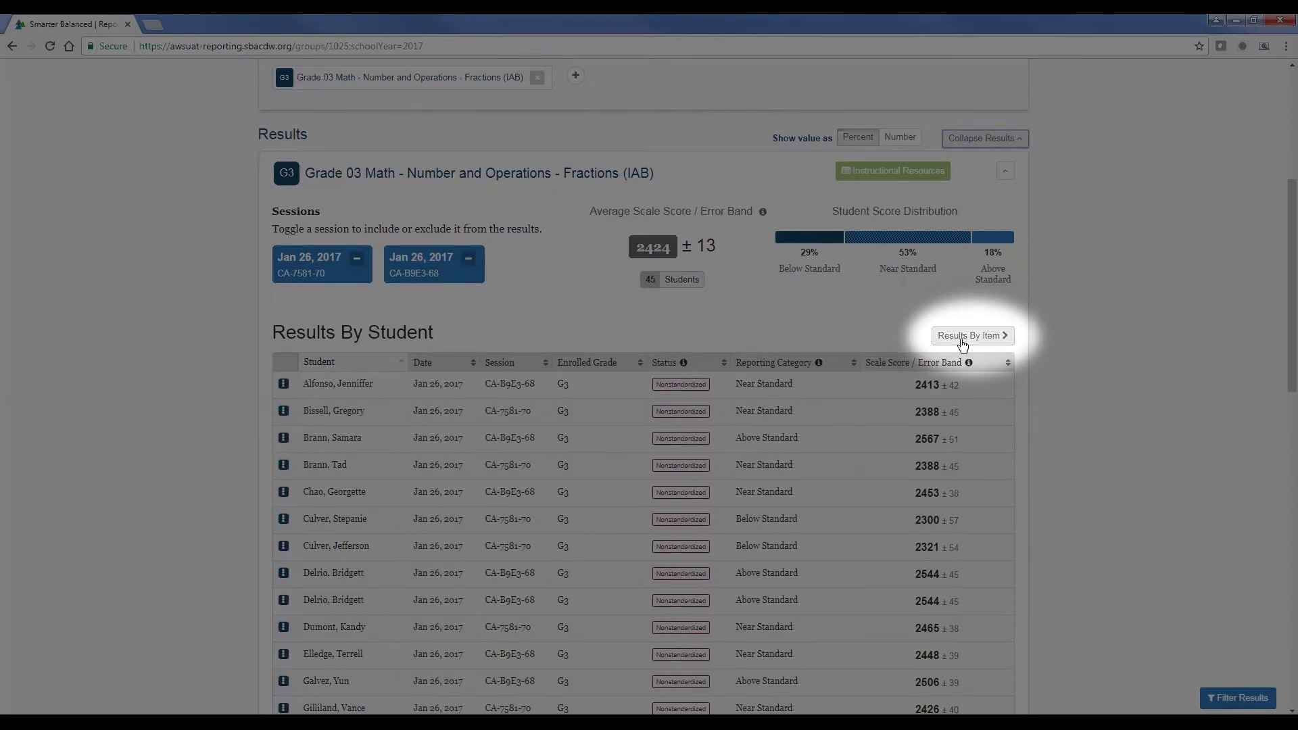
- Switch the Fractions IAB results to the Results By Item view
left_click(962, 337)
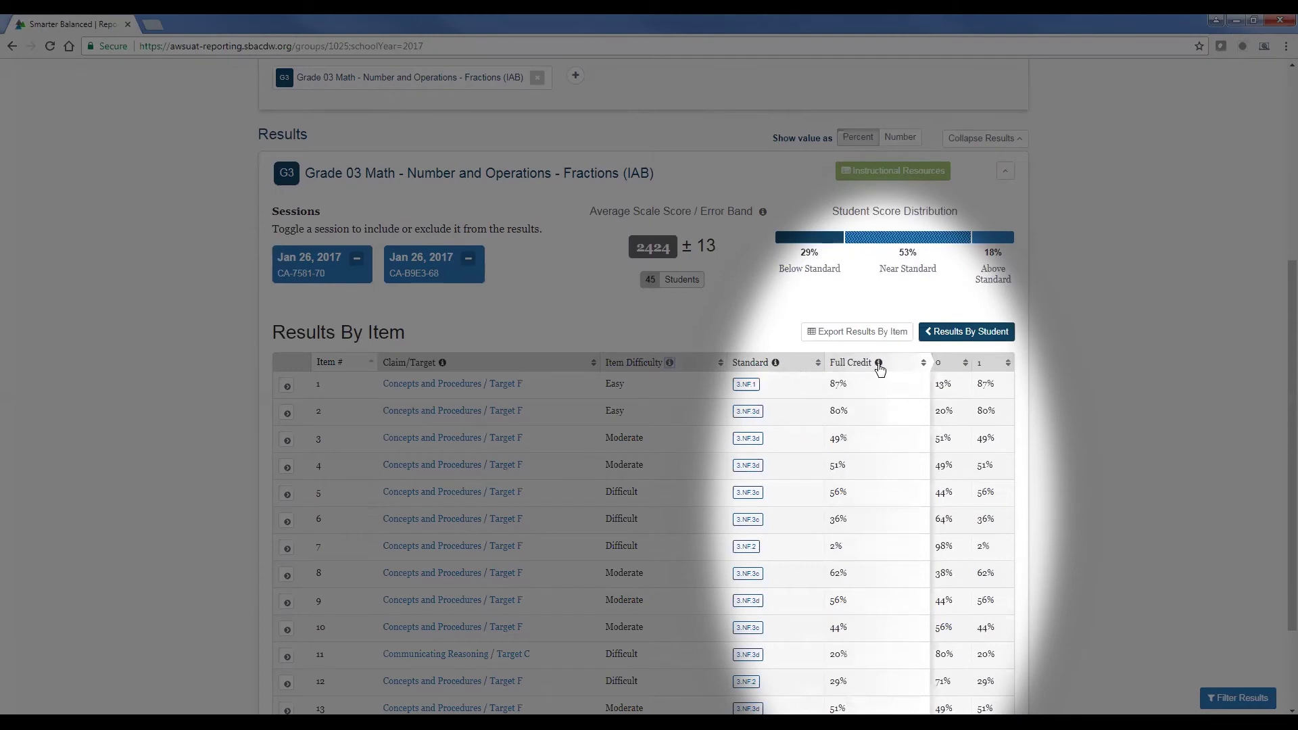
mouse_move(879, 364)
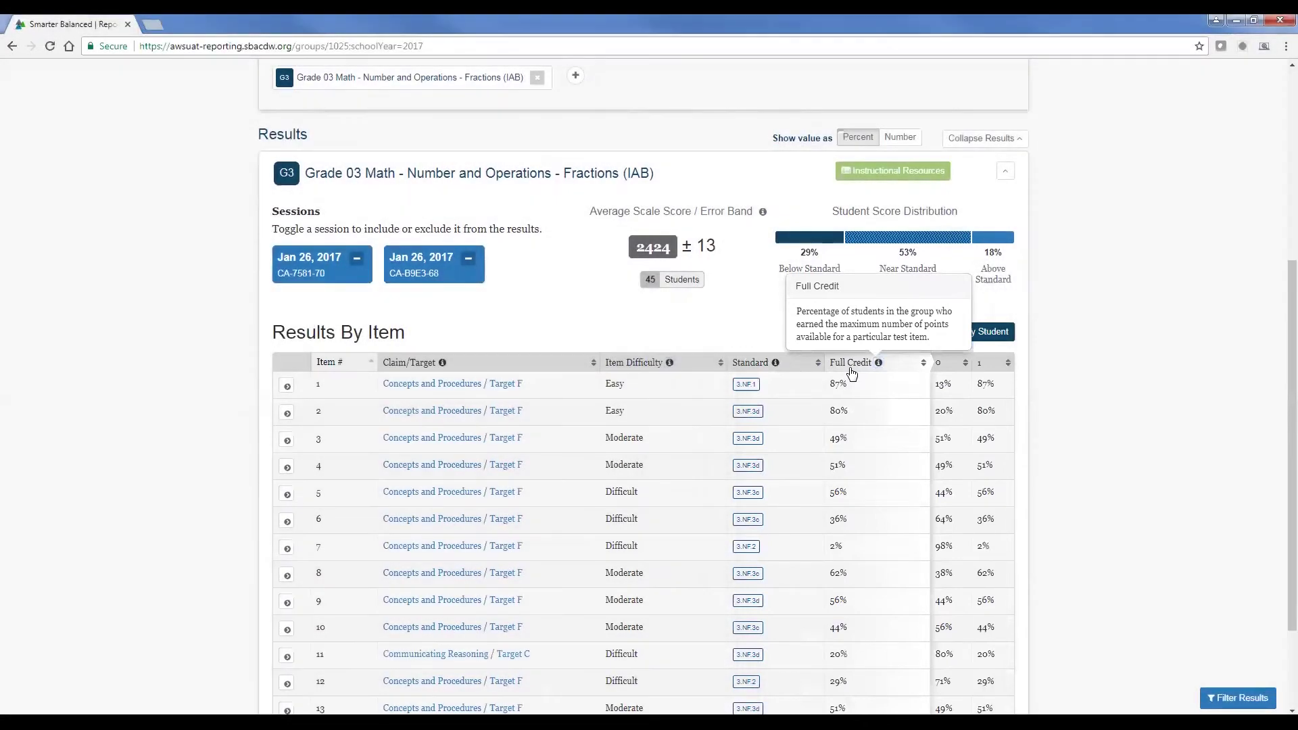
left_click(852, 366)
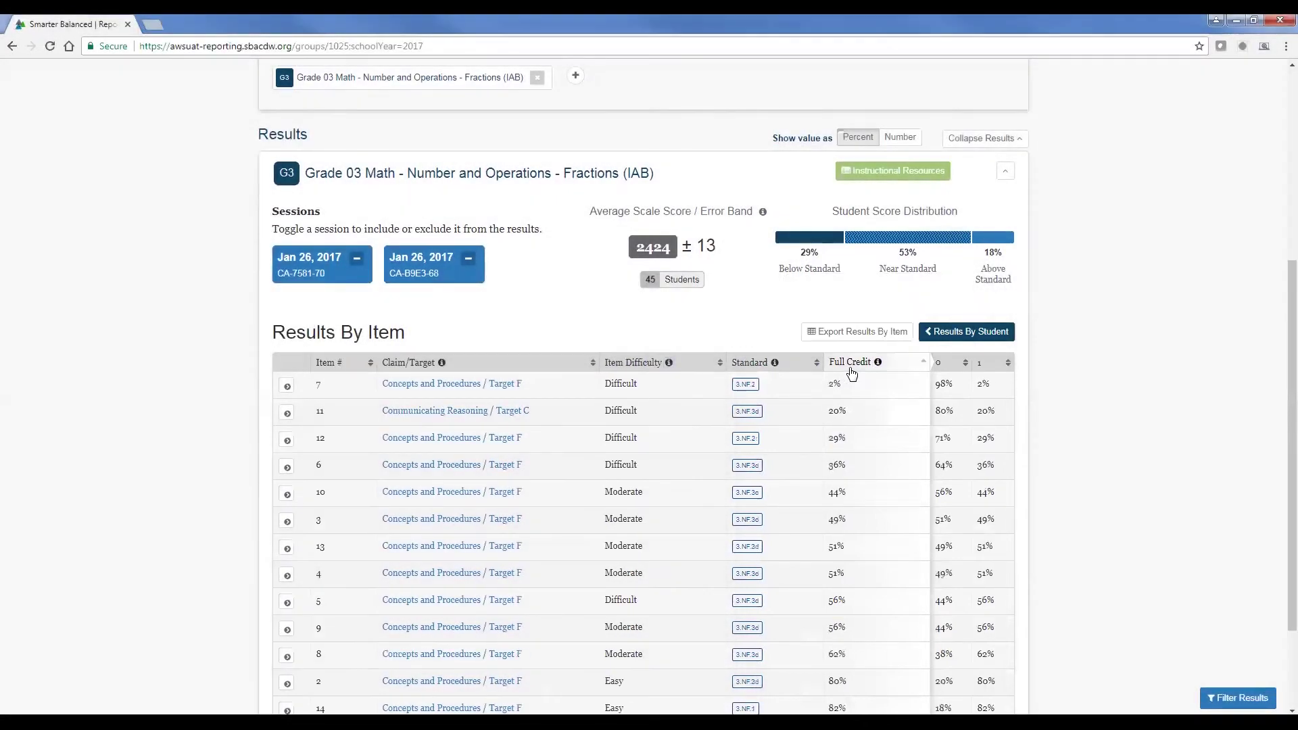
left_click(921, 365)
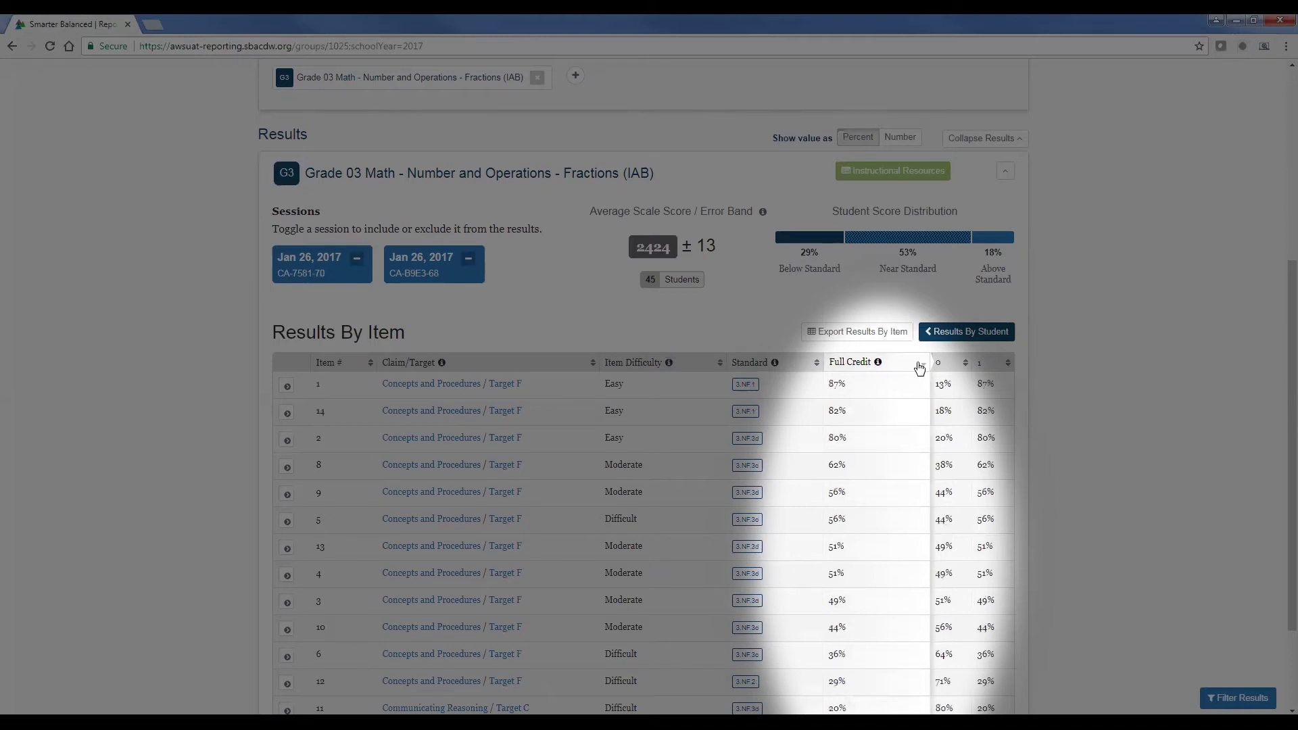
left_click(920, 366)
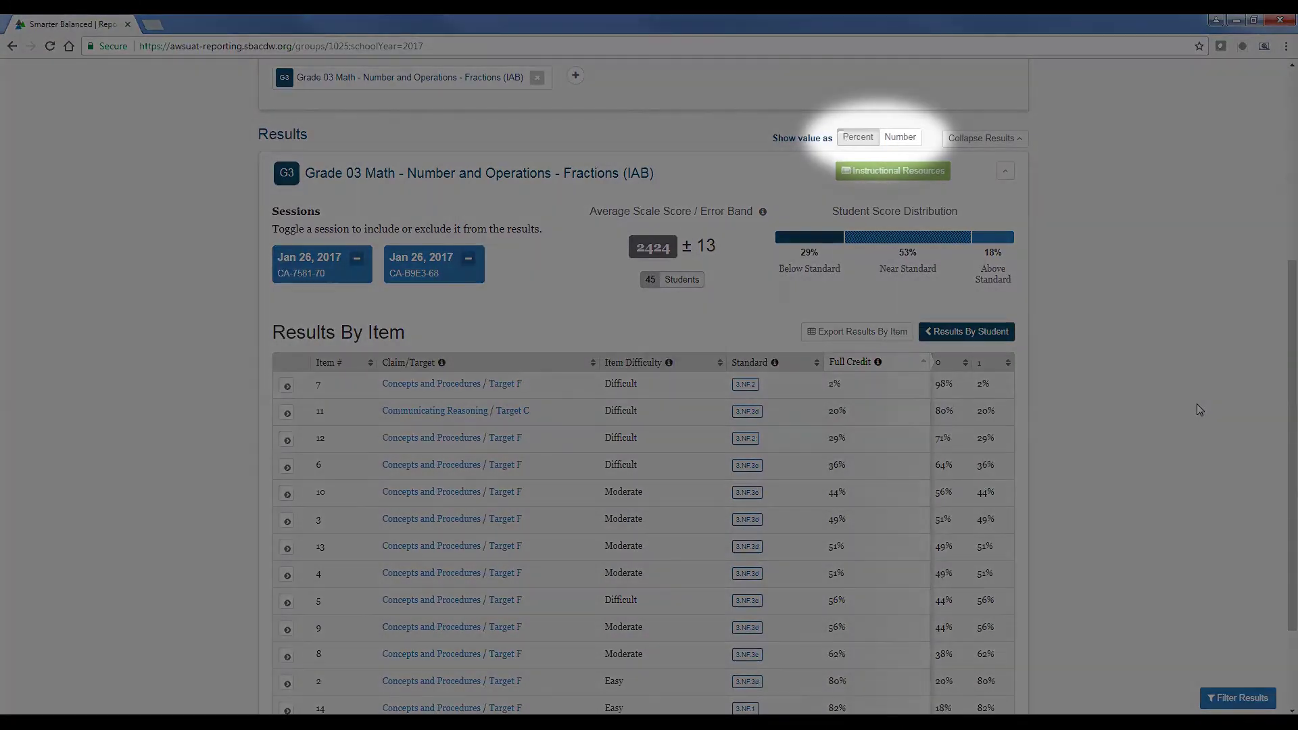
left_click(900, 137)
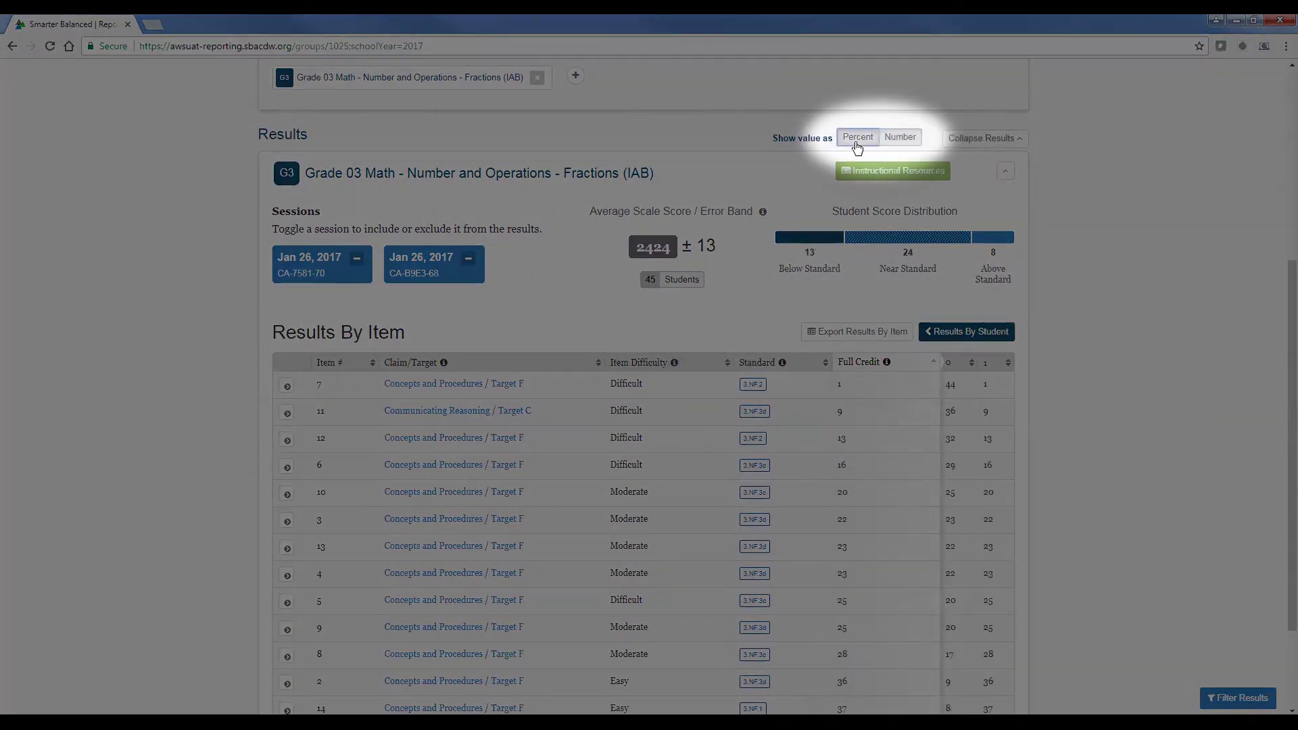
left_click(857, 137)
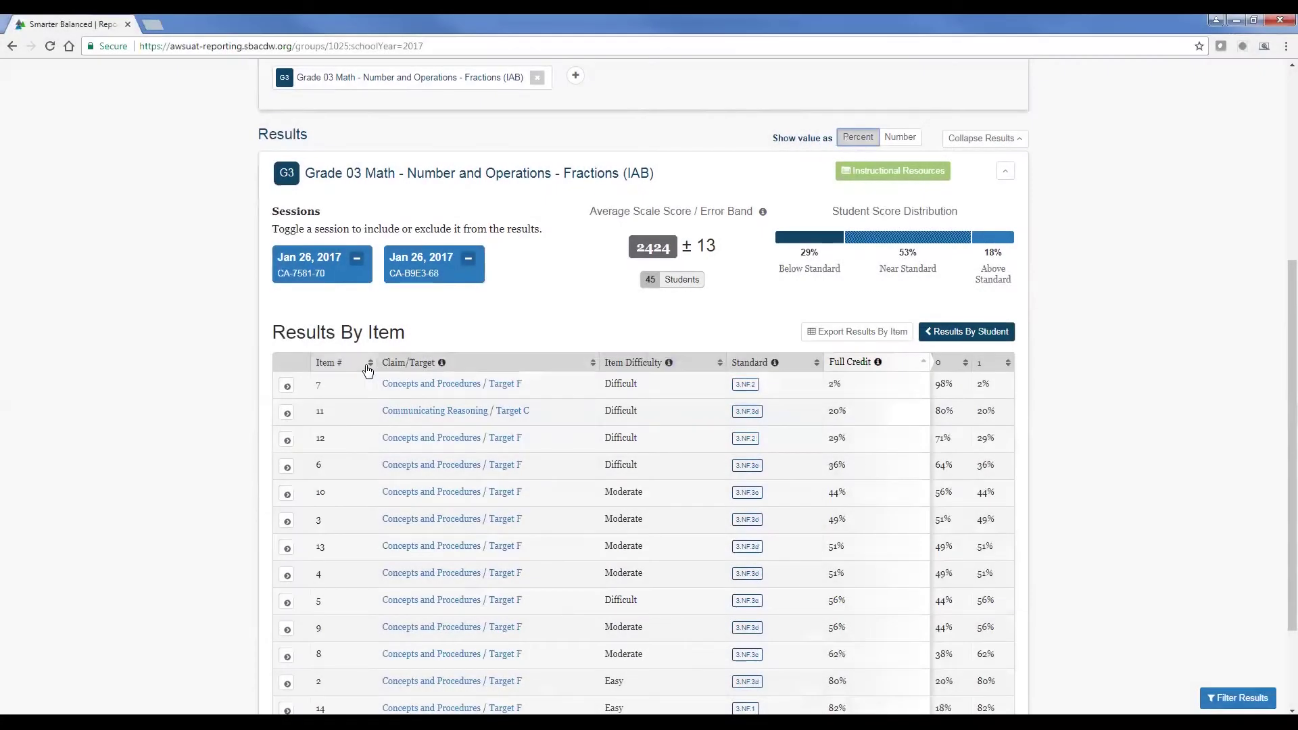
left_click(372, 365)
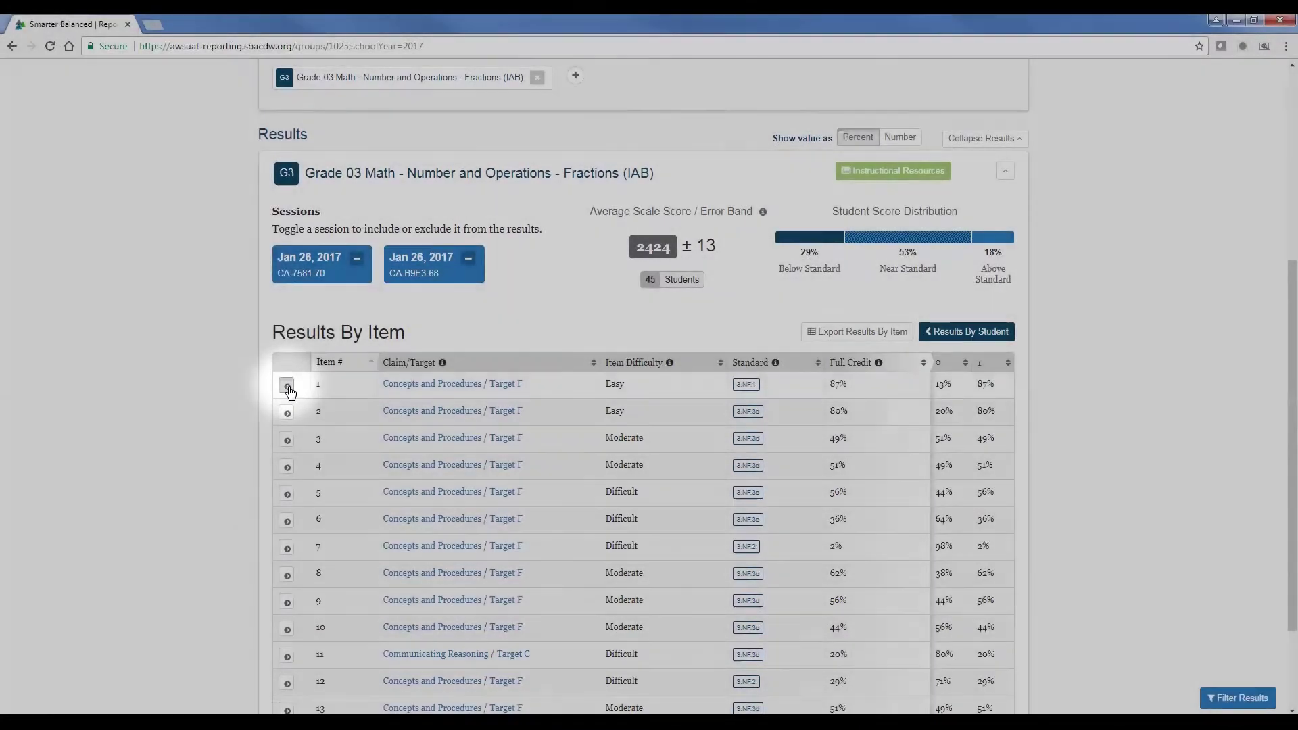
- Expand item 1's Student Scores and Responses
left_click(288, 390)
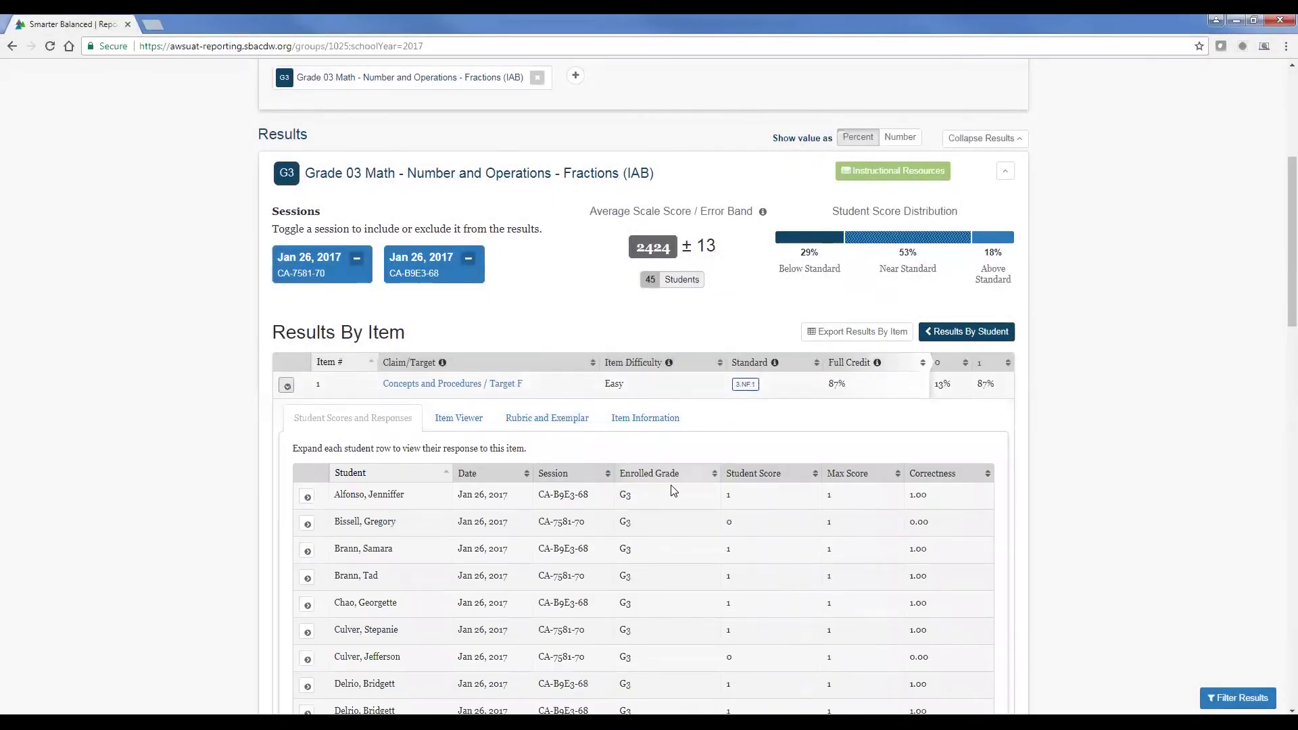
scroll(671, 494, "down", 3)
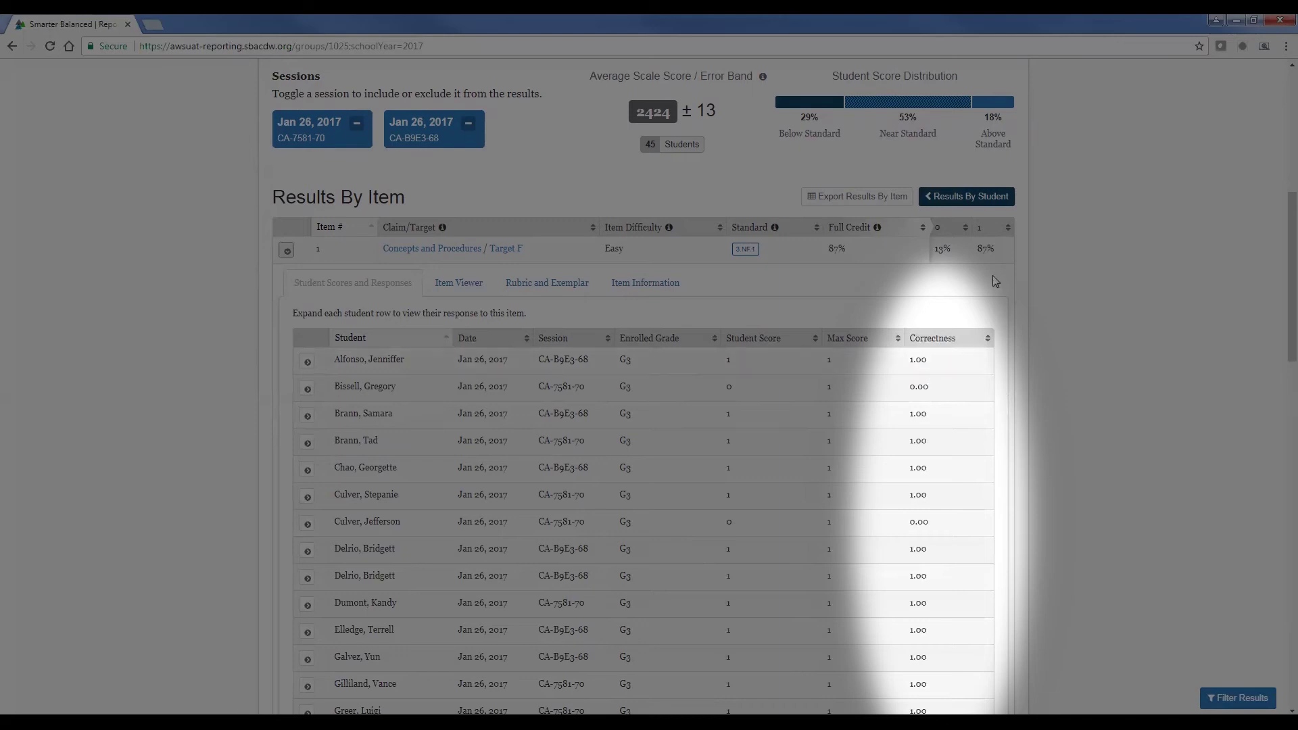
left_click(988, 344)
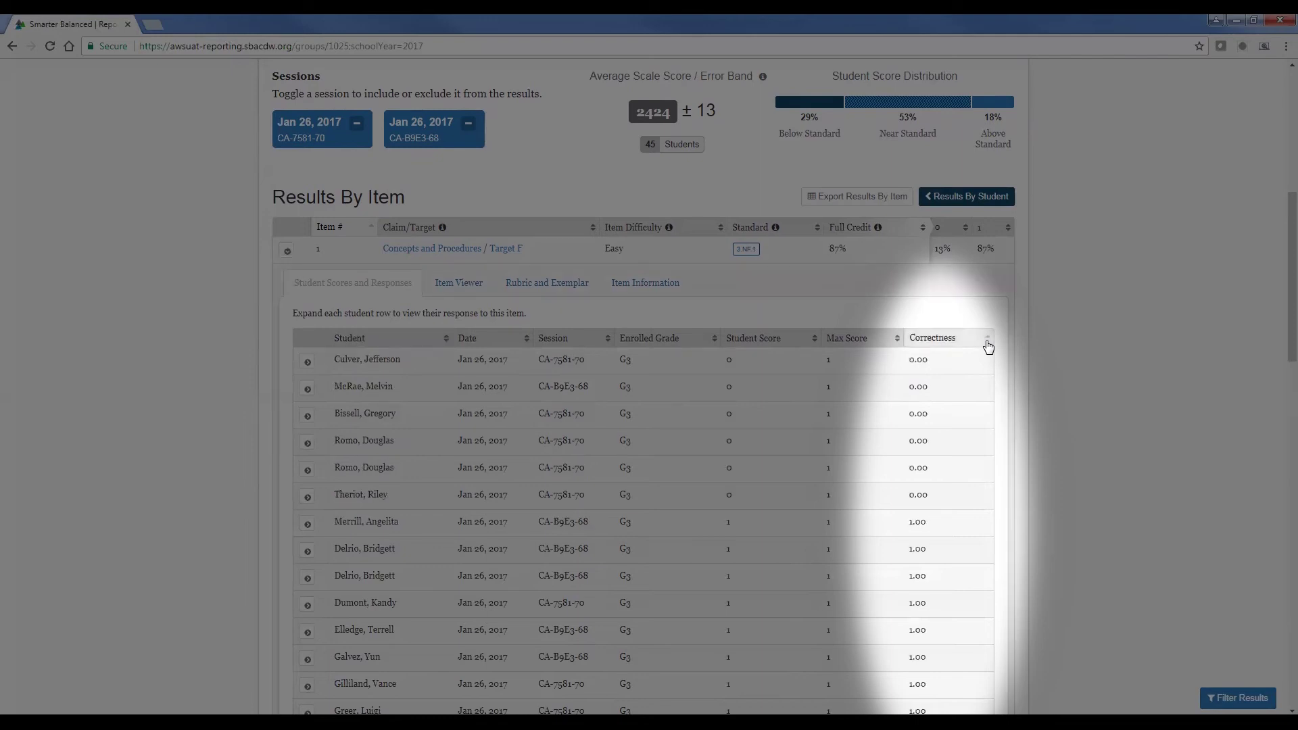
left_click(988, 345)
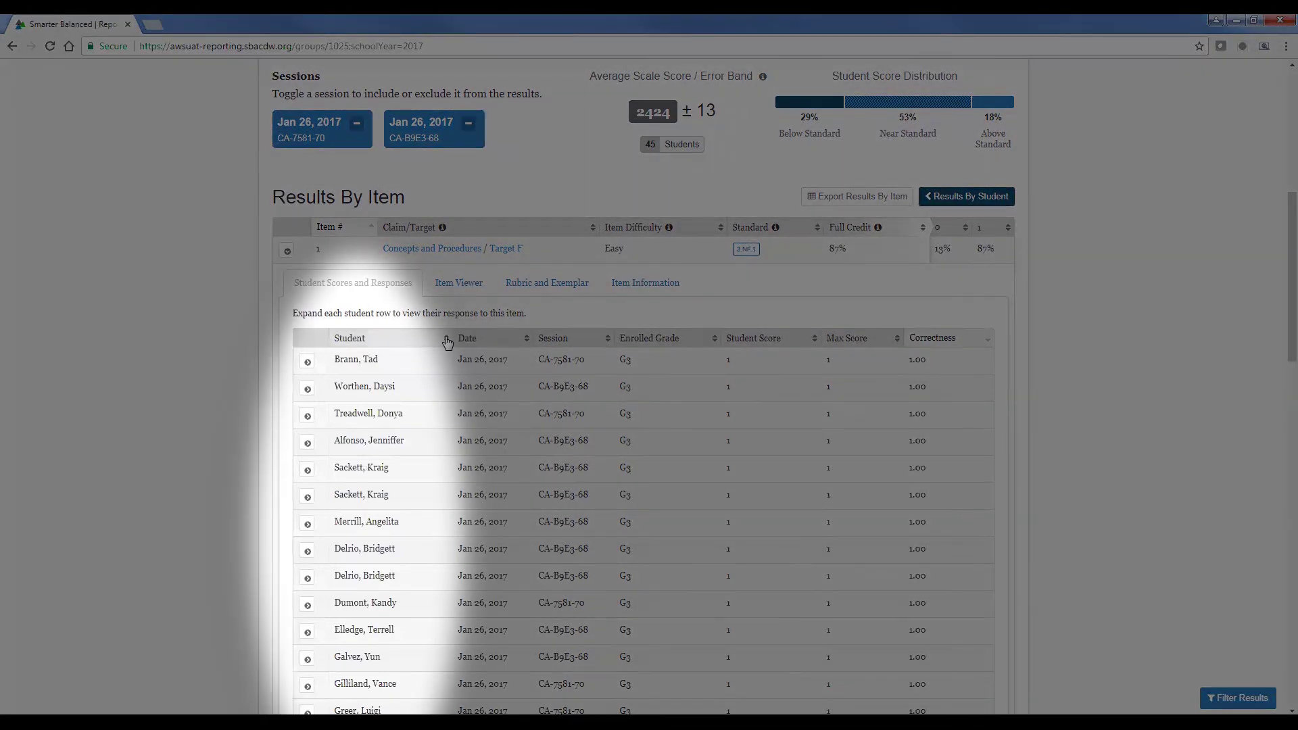
left_click(447, 338)
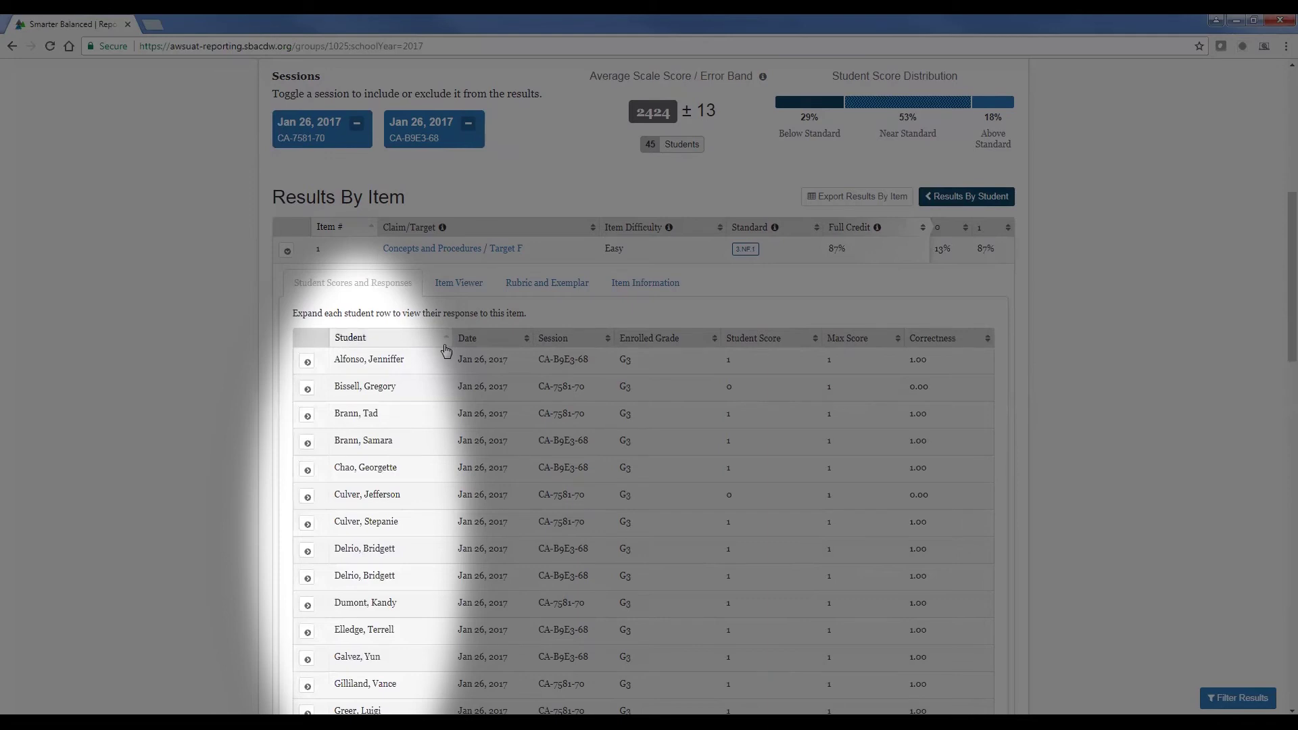
left_click(445, 344)
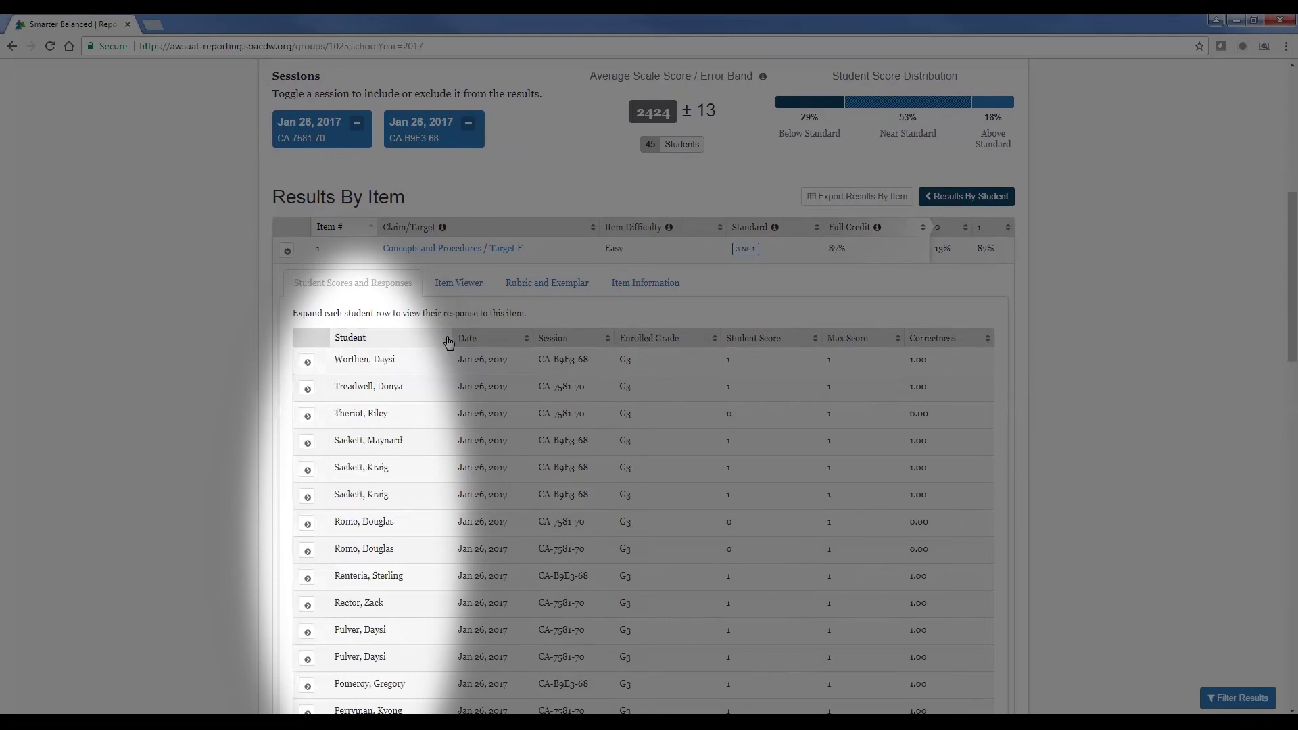
left_click(447, 341)
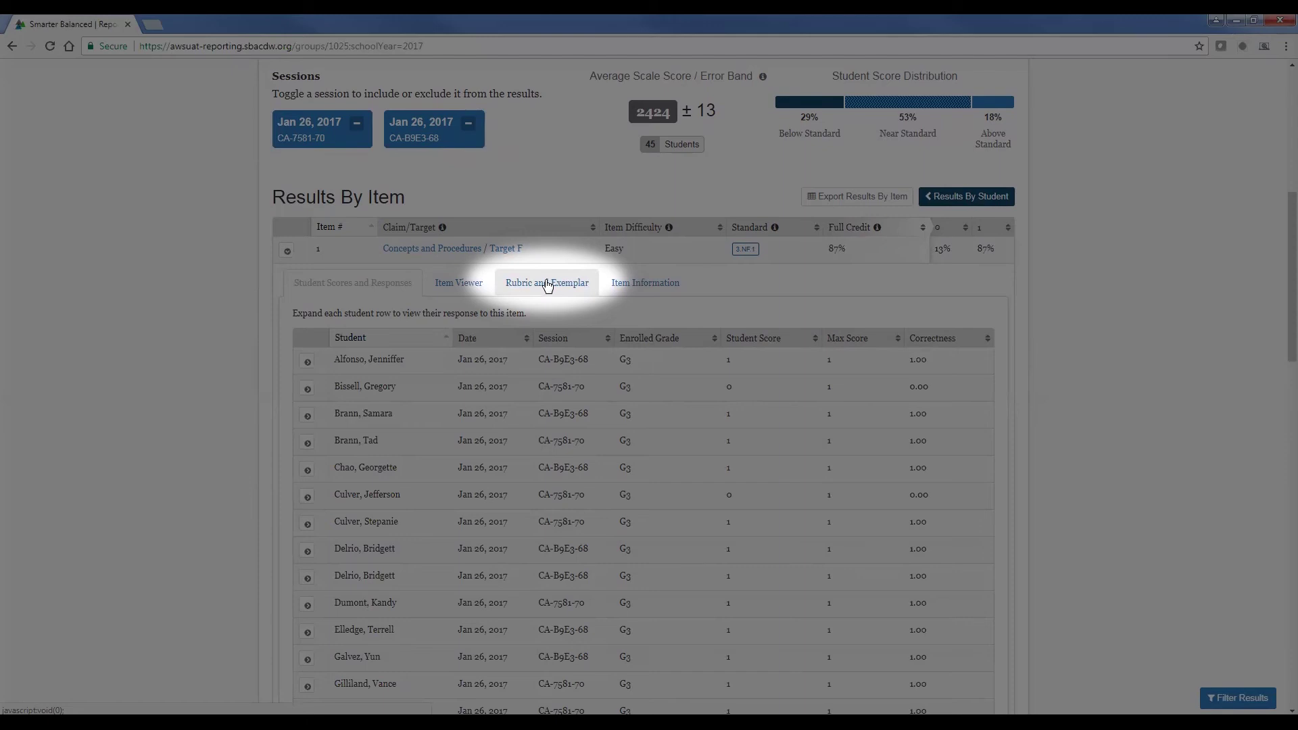
- Show item 1's Item Information, including Target F and standard 3.NF.1
left_click(635, 282)
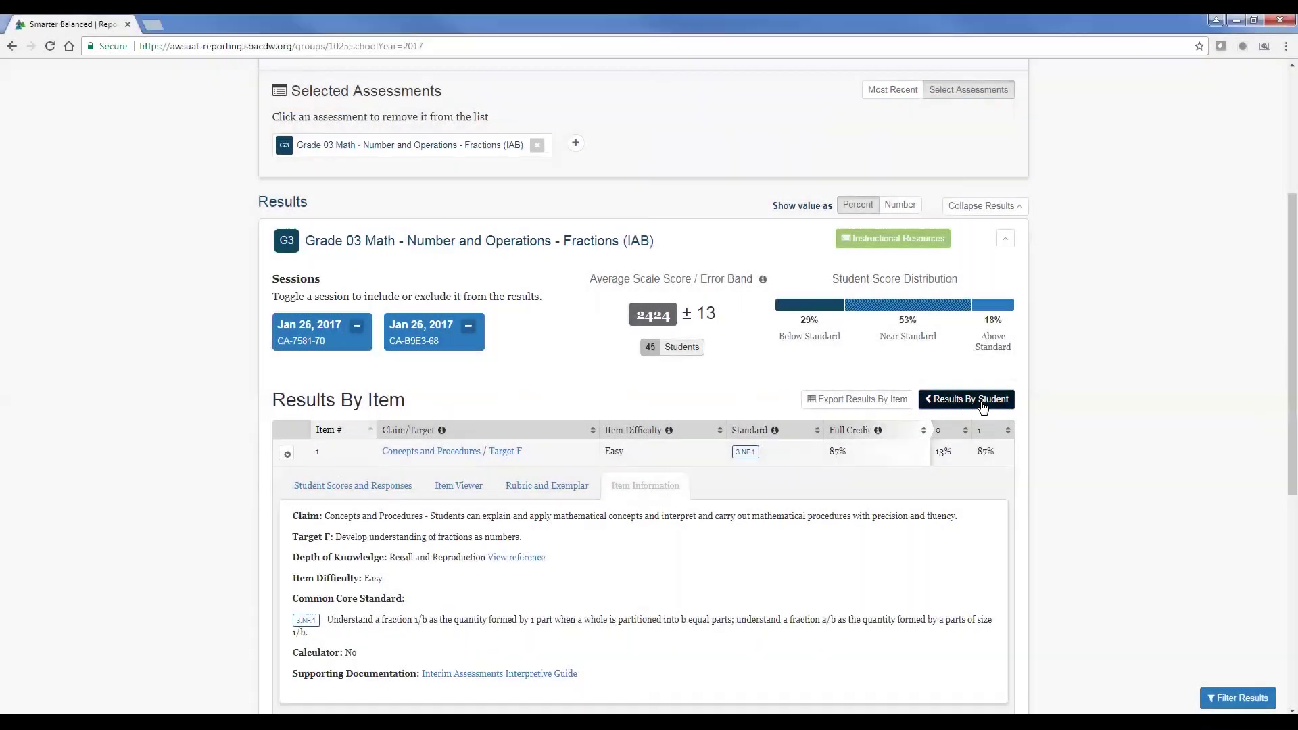
left_click(969, 398)
scroll(982, 408, "down", 3)
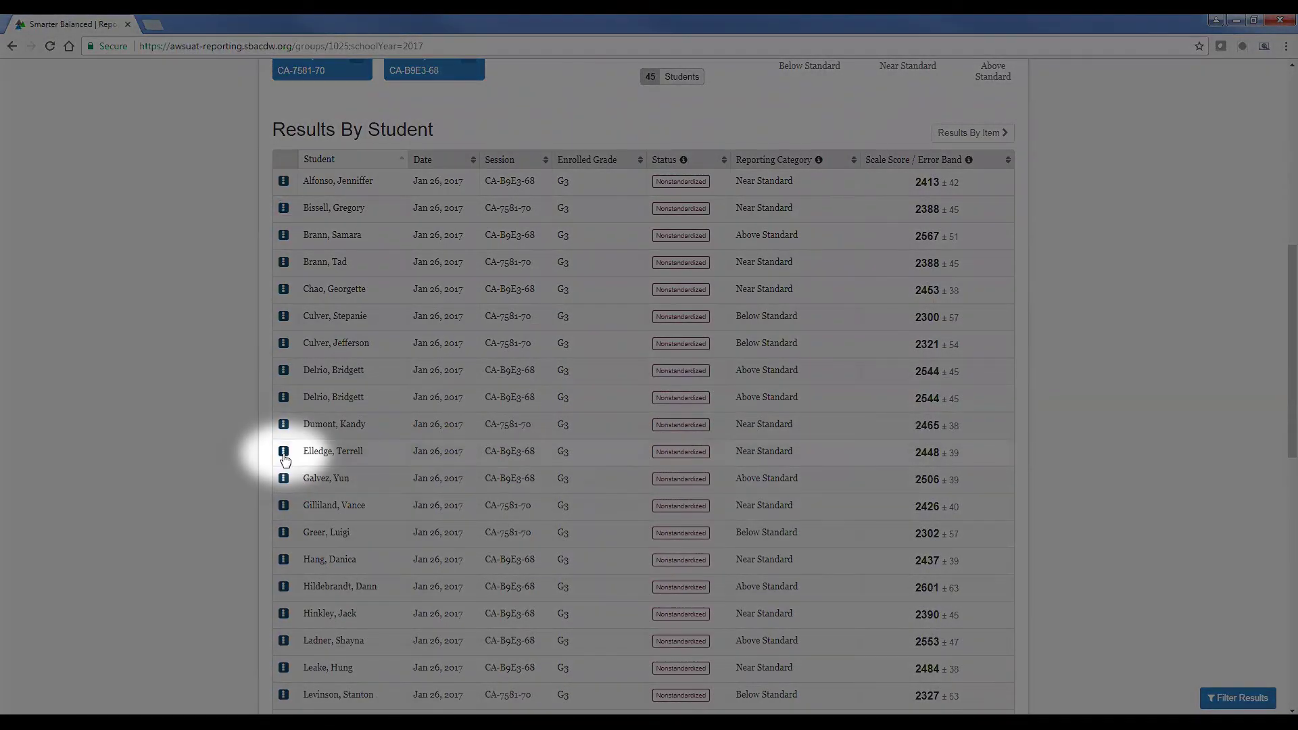
left_click(283, 452)
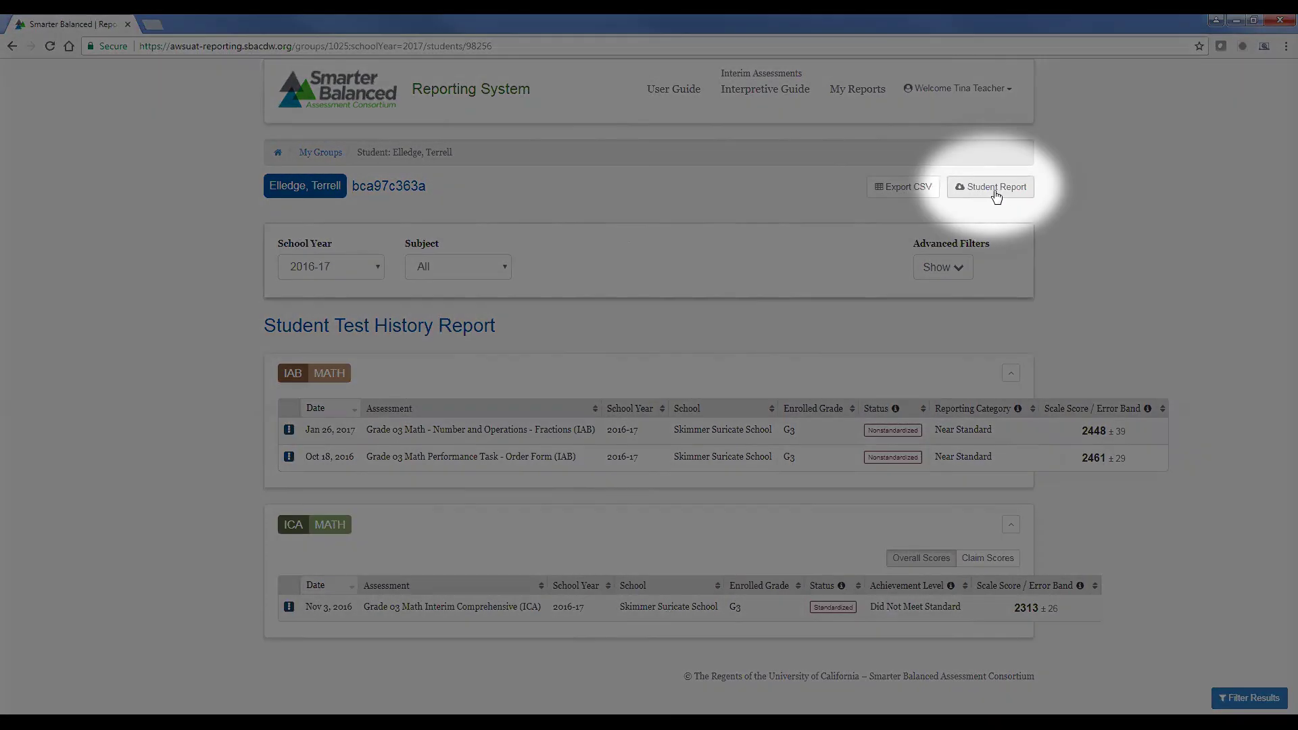
left_click(996, 193)
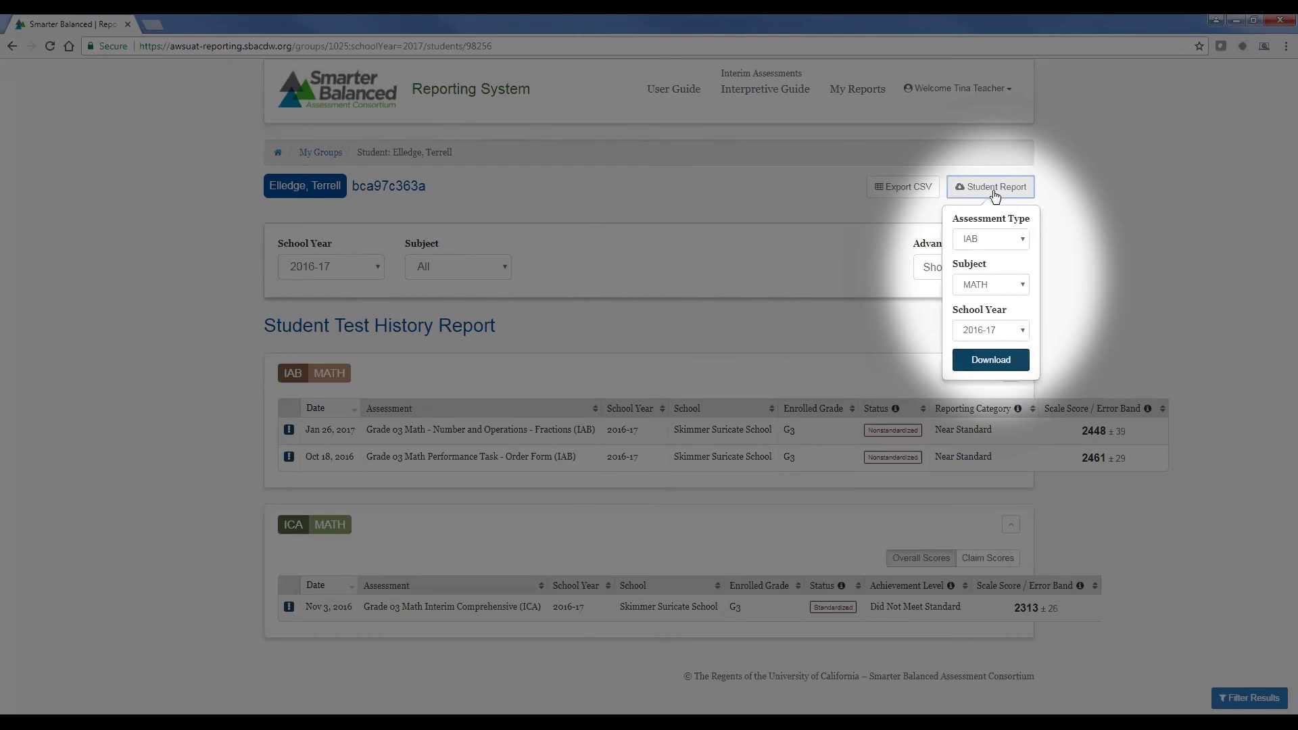
left_click(990, 359)
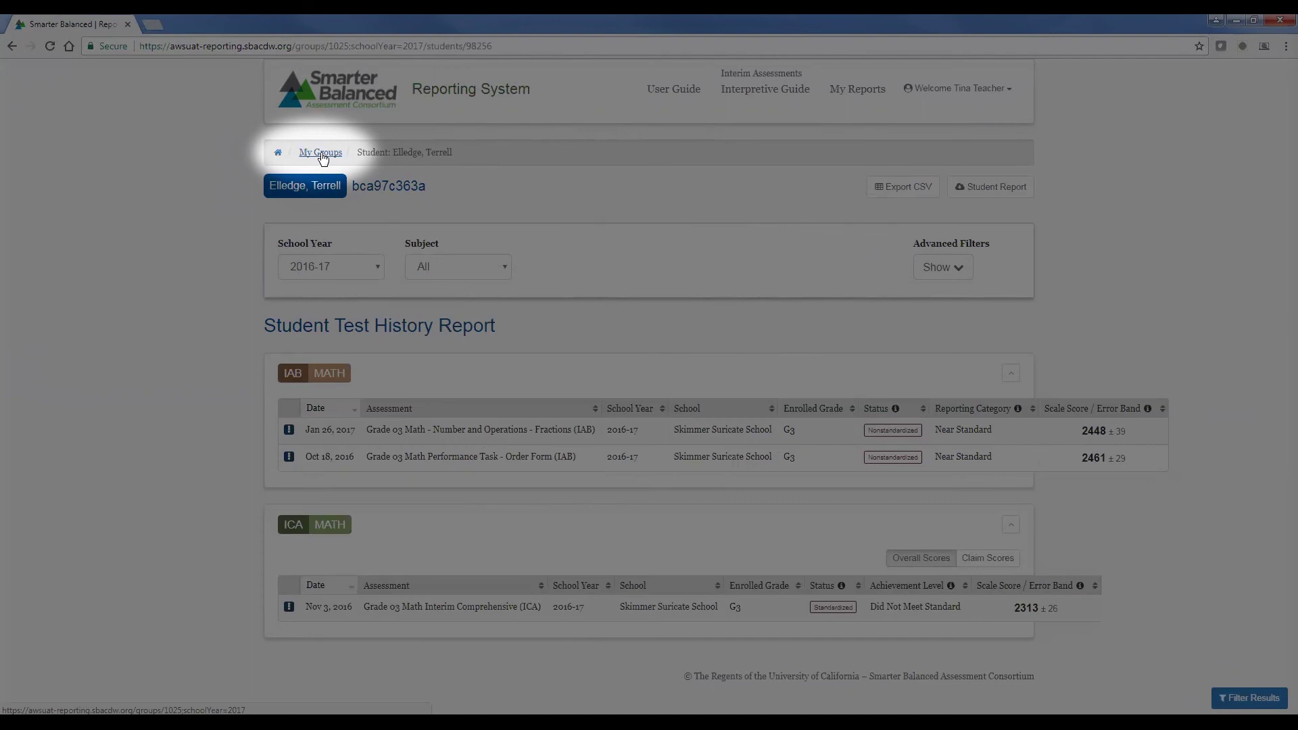
- Go back to the Room 7 group results page through the My Groups breadcrumb
left_click(320, 152)
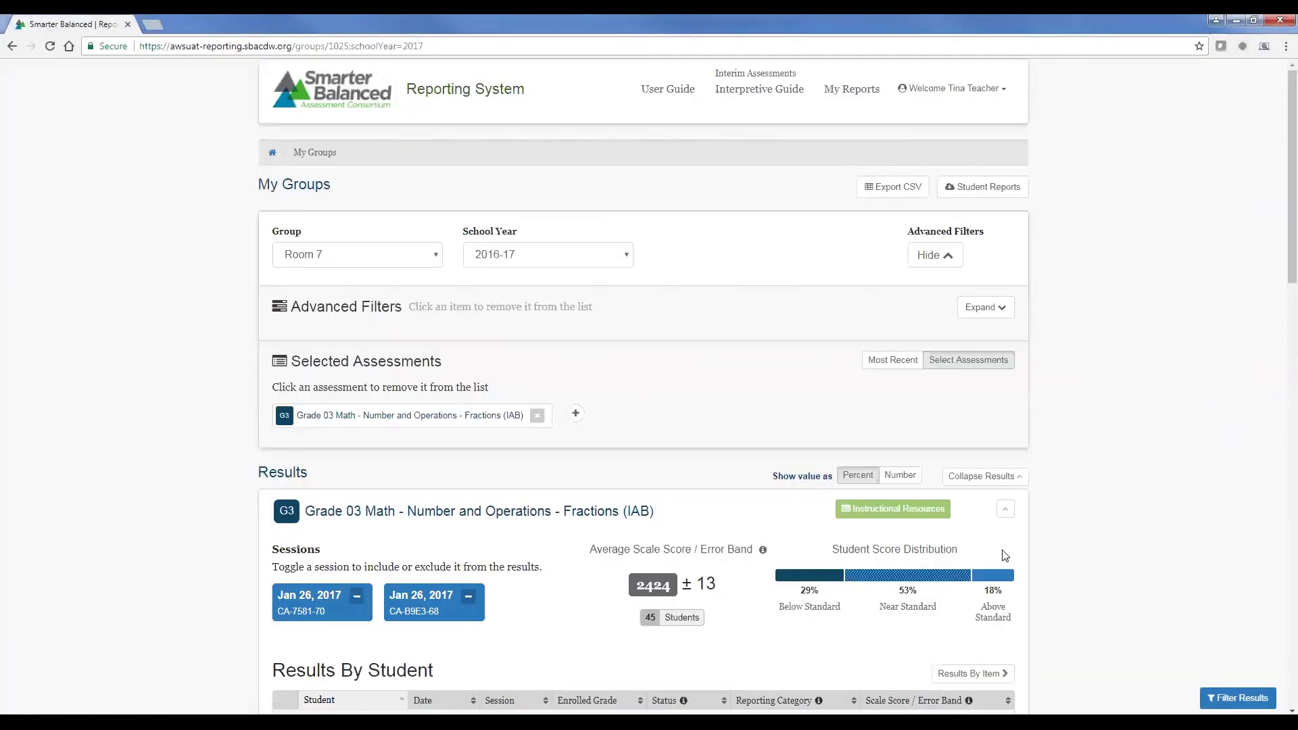
scroll(1024, 564, "down", 3)
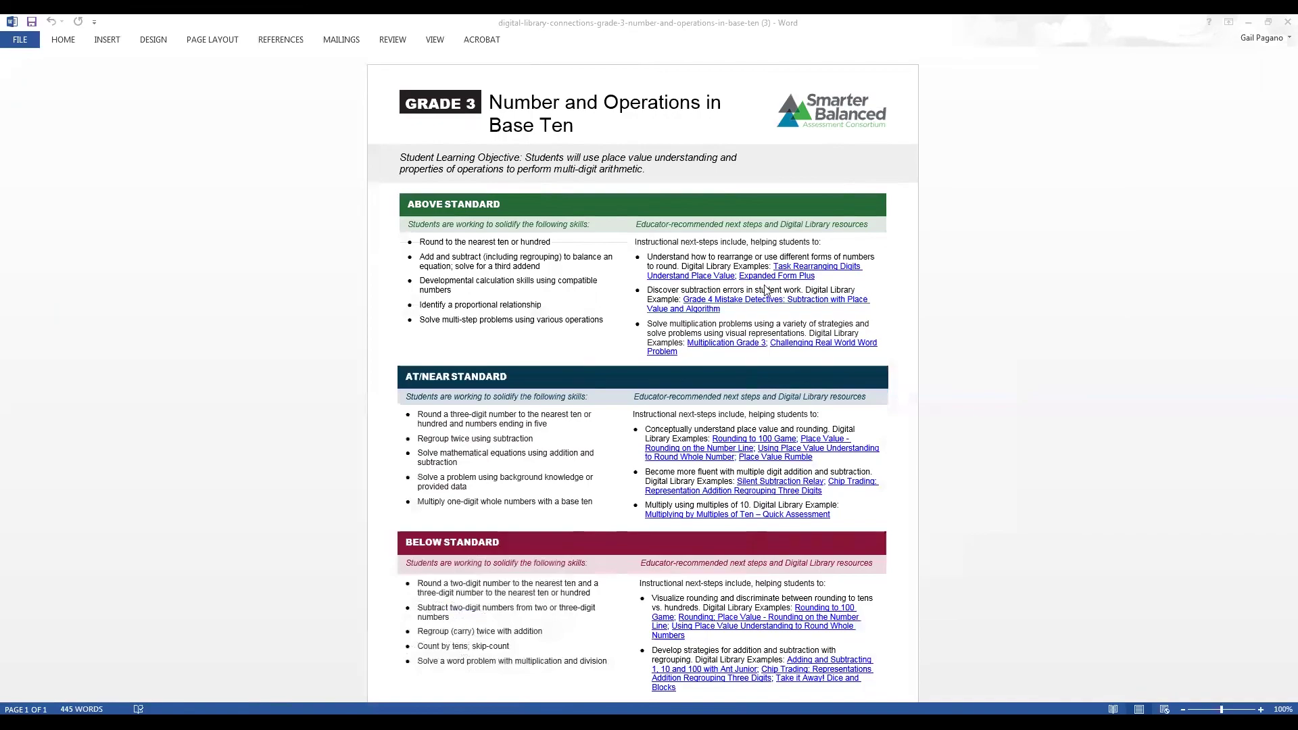
- Switch back to the browser showing Room 7's Fractions IAB results for 45 students
left_click(1247, 22)
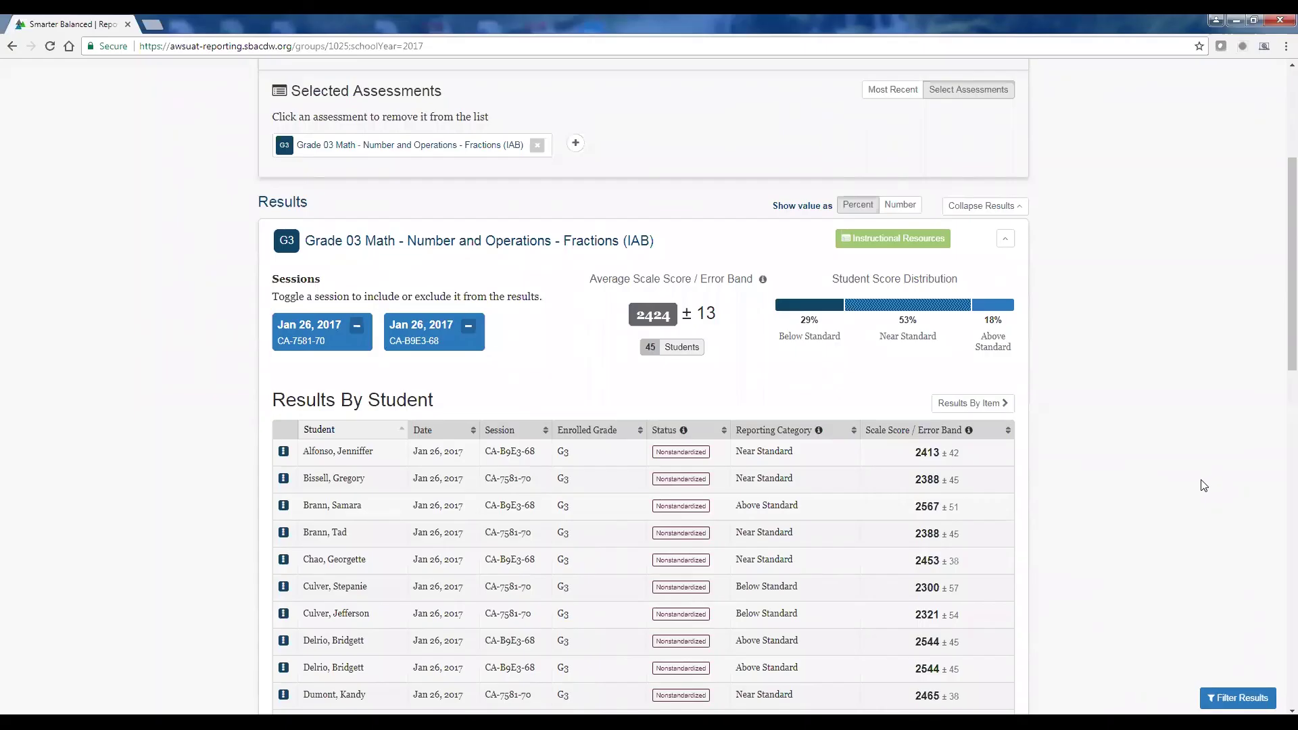